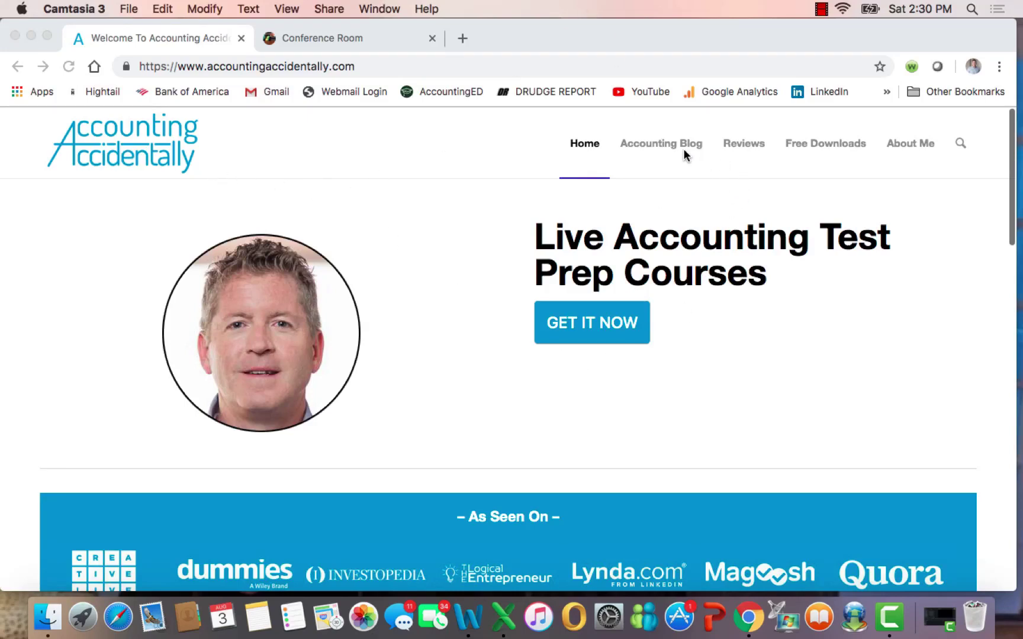
Scroll the Accounting Accidentally homepage, then bring the Deferred Tax Review One workbook to the front in Excel.
click(900, 383)
scroll(901, 383, down, 10)
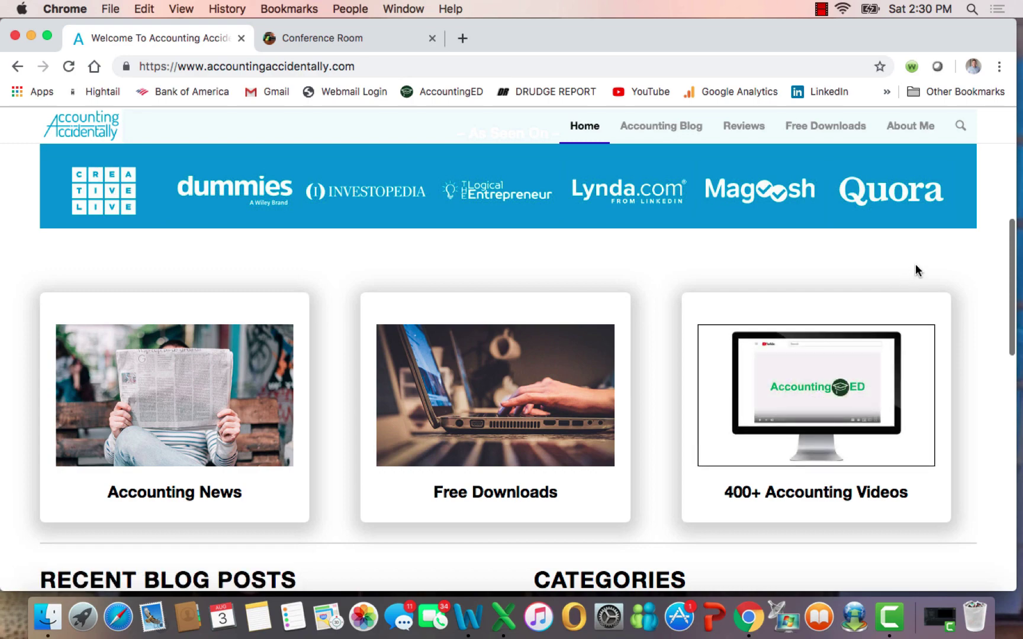
click(504, 617)
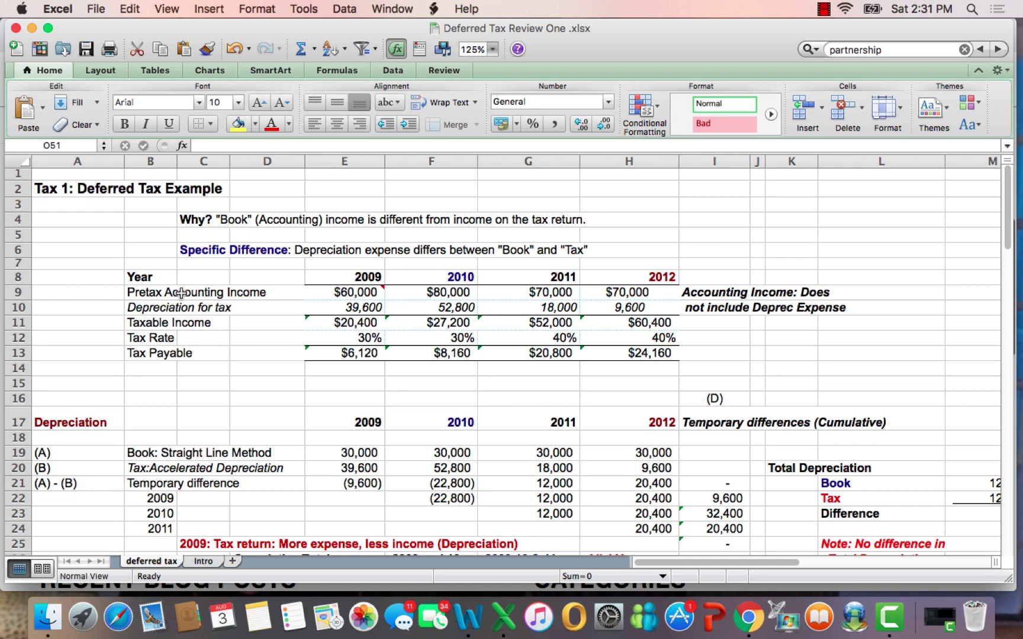
click(138, 291)
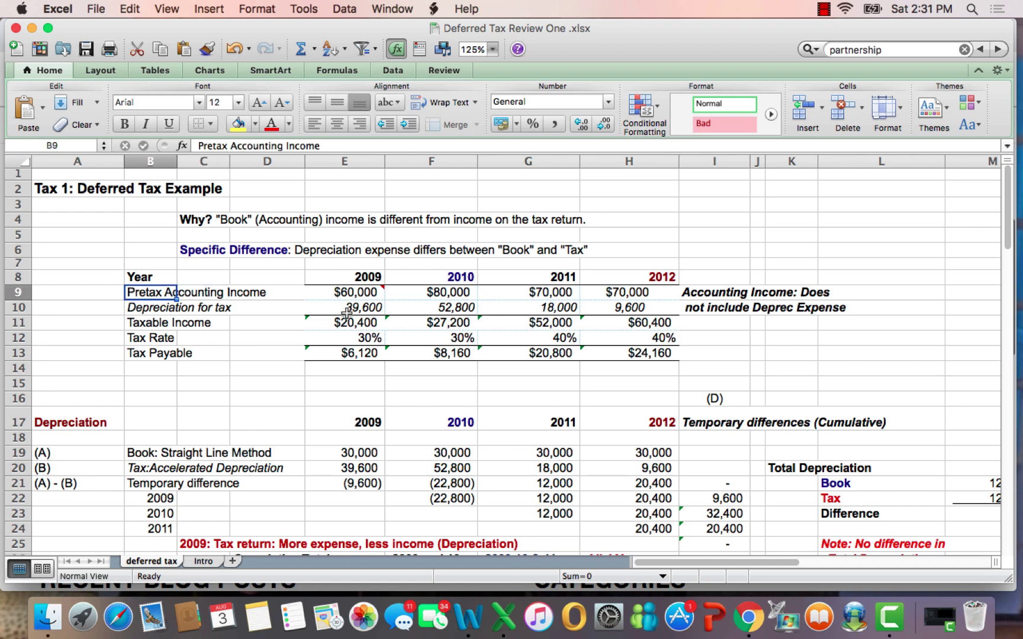
drag(349, 292, 554, 292)
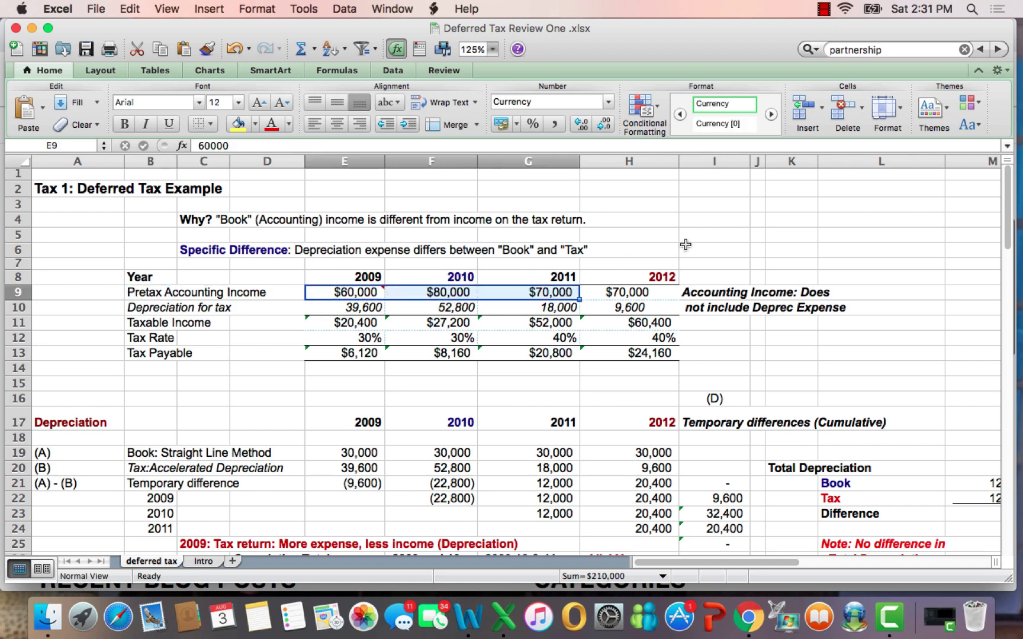
click(759, 221)
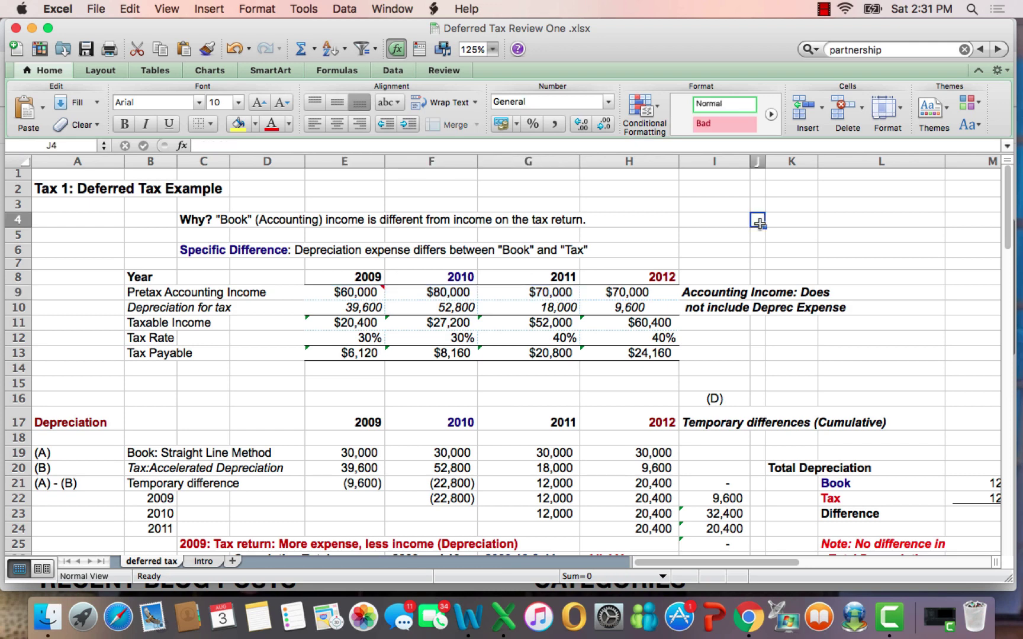
click(136, 306)
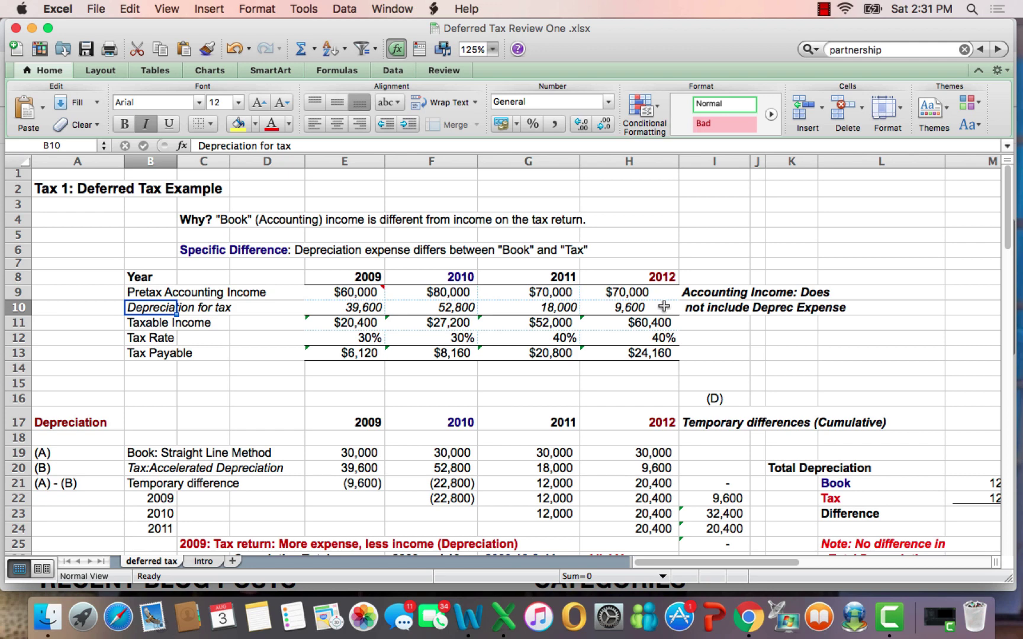
click(148, 319)
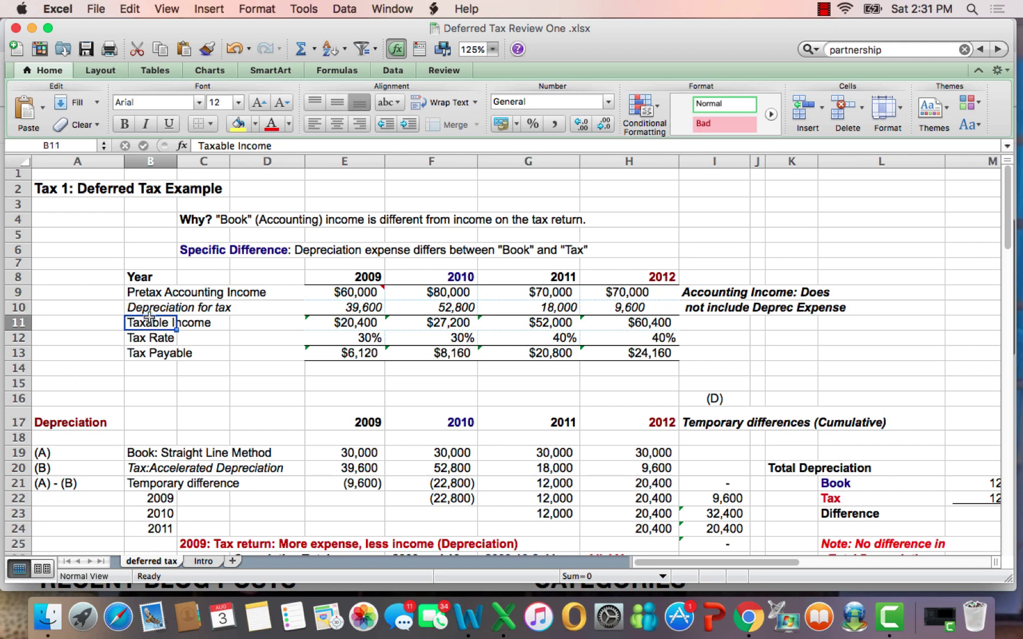
click(357, 322)
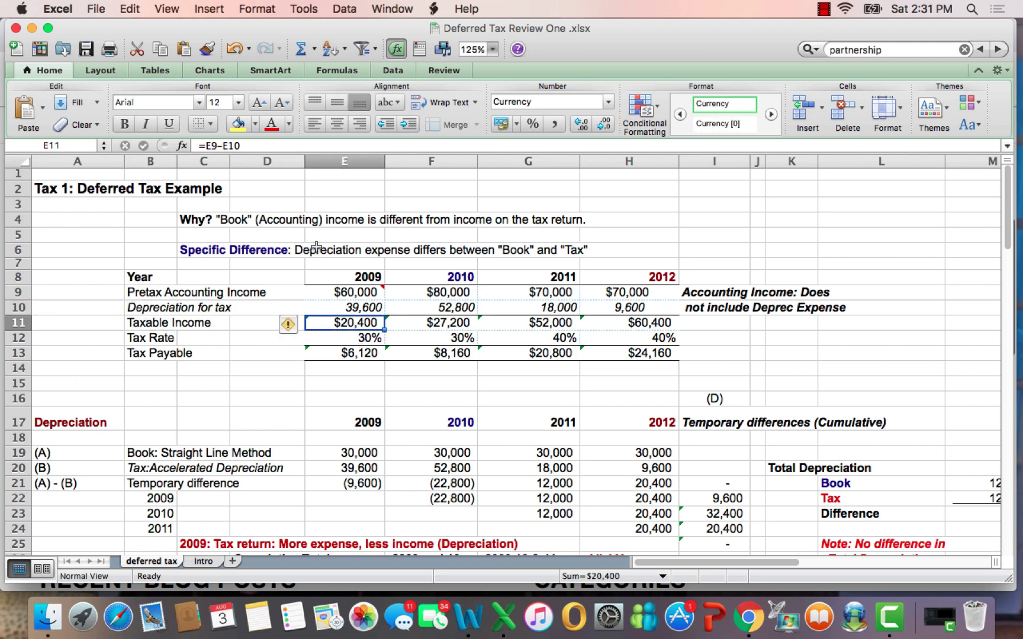
click(212, 147)
key(Return)
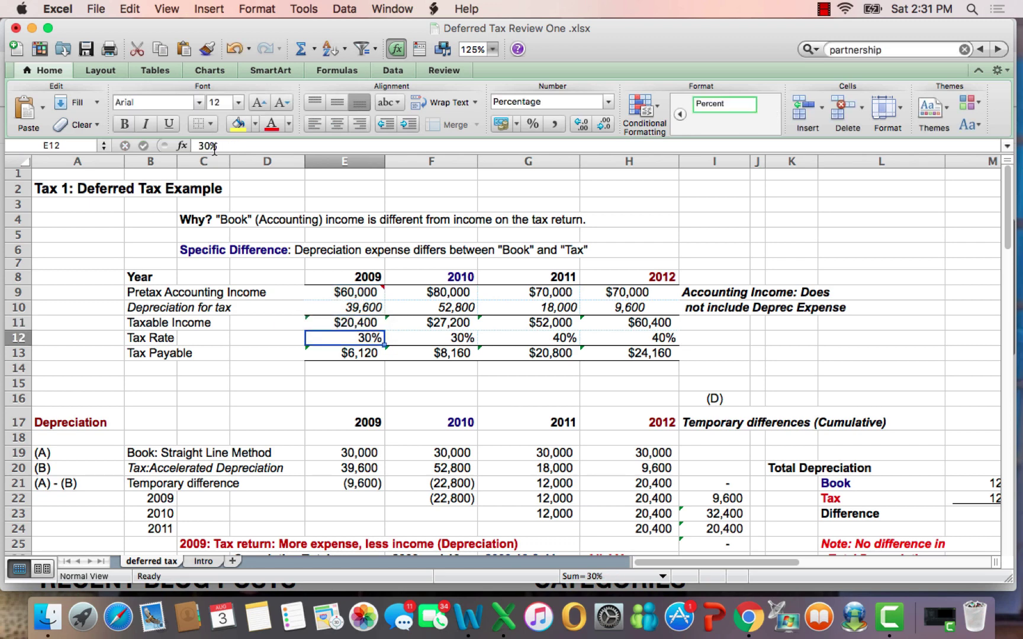
key(Return)
click(213, 146)
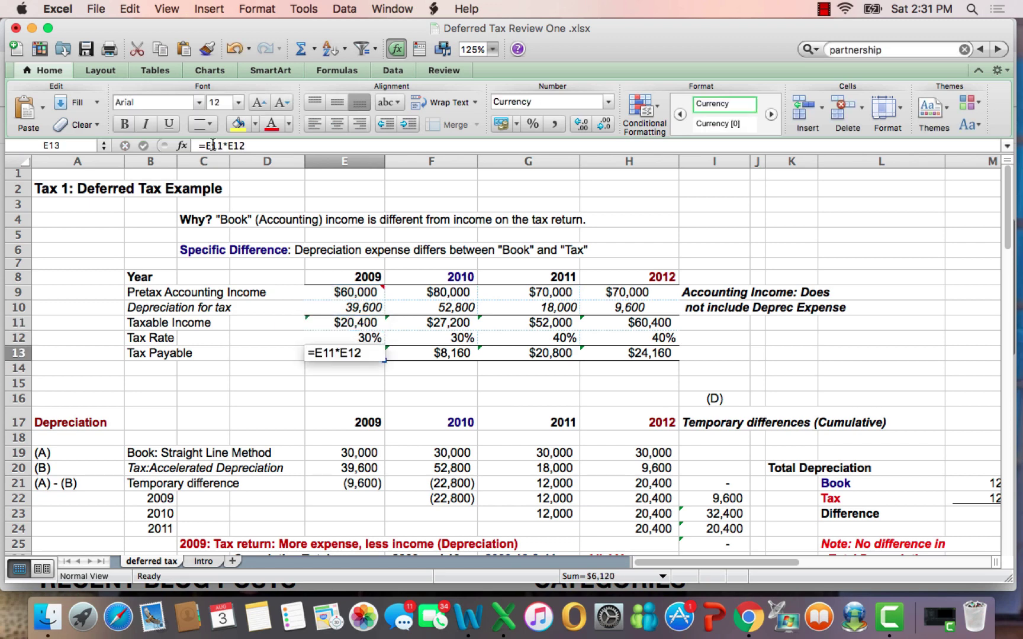
key(Return)
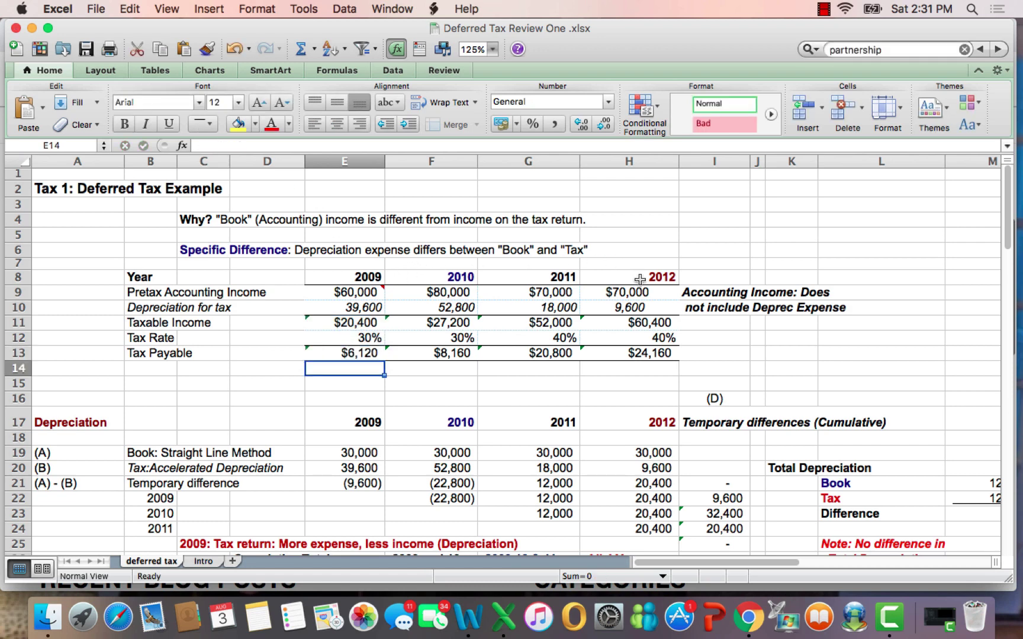
click(161, 433)
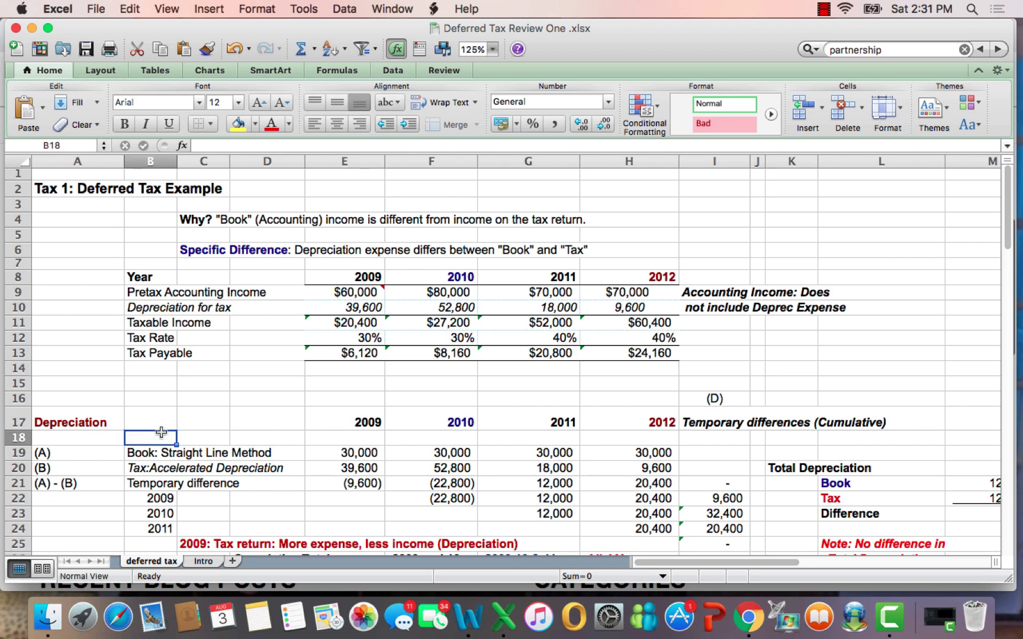
key(Down)
key(Down)
key(Down)
key(Down)
key(Down)
key(Down)
key(Down)
key(Down)
key(Down)
key(Down)
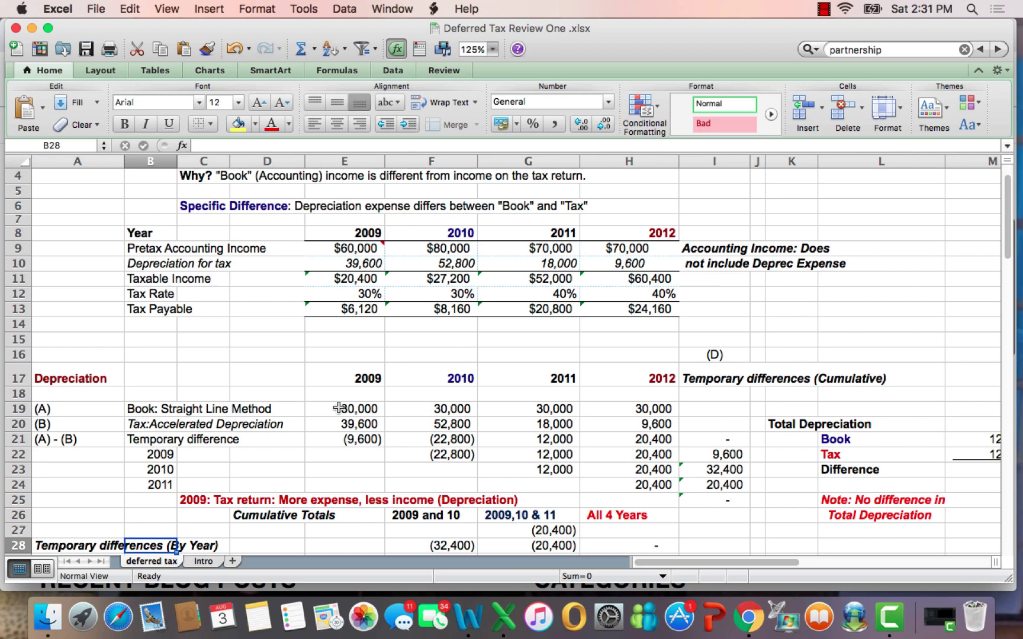
drag(339, 408, 652, 412)
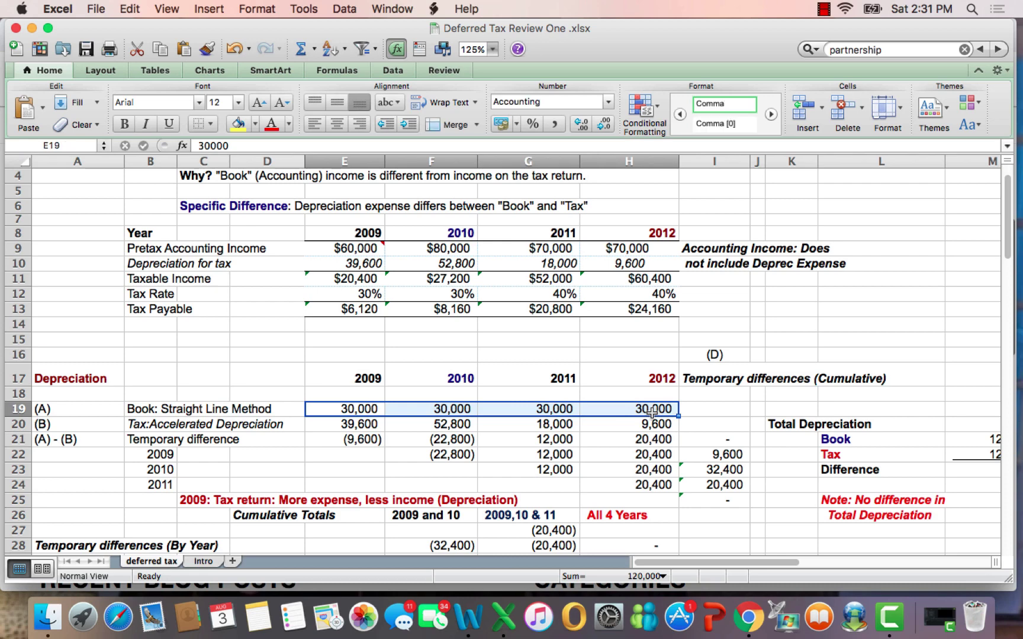
click(135, 413)
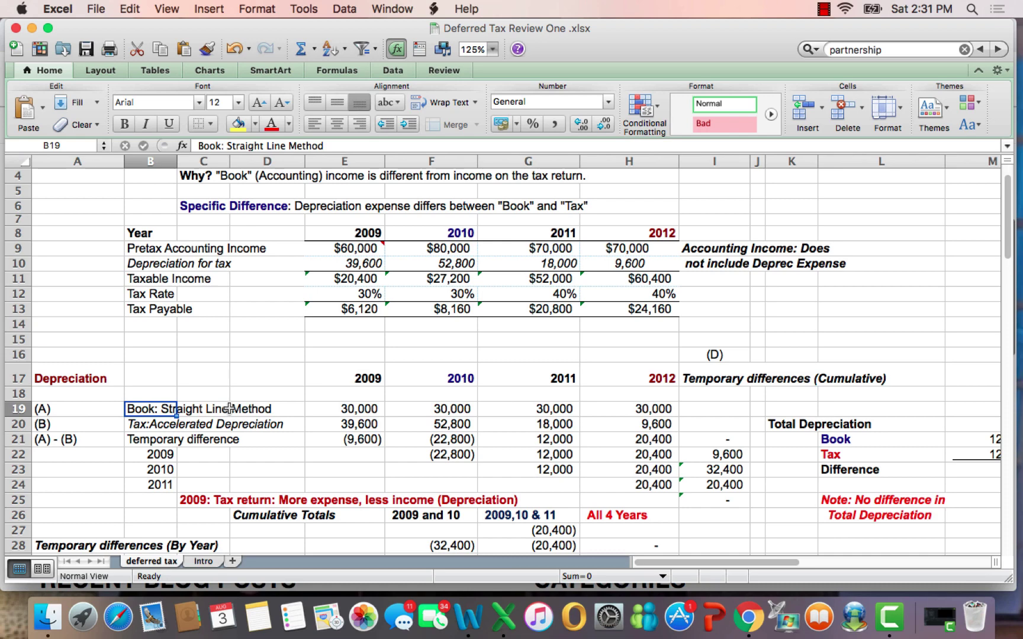
drag(347, 410, 614, 410)
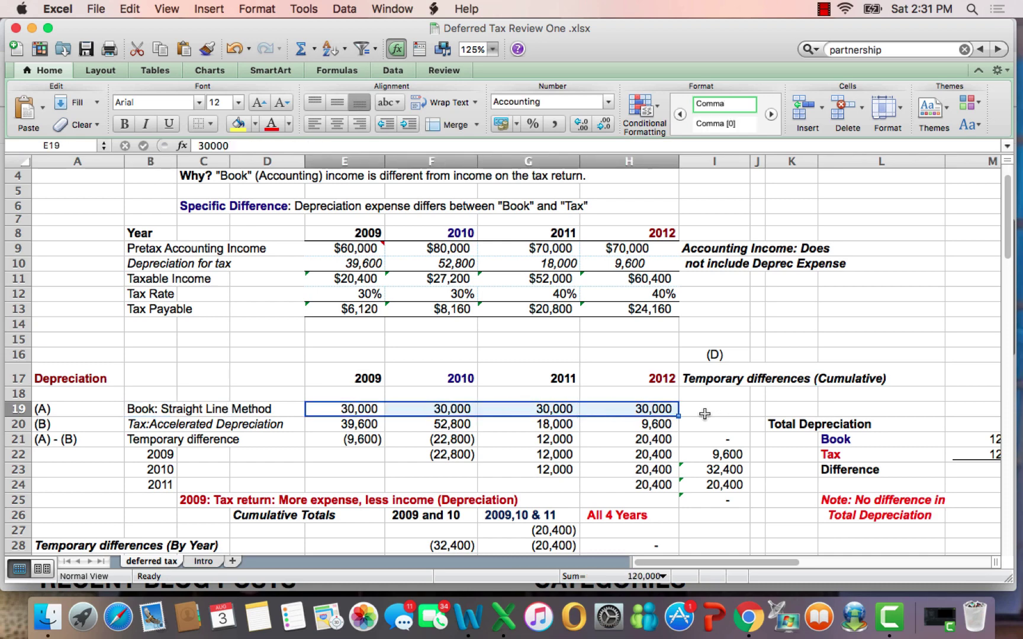
click(138, 428)
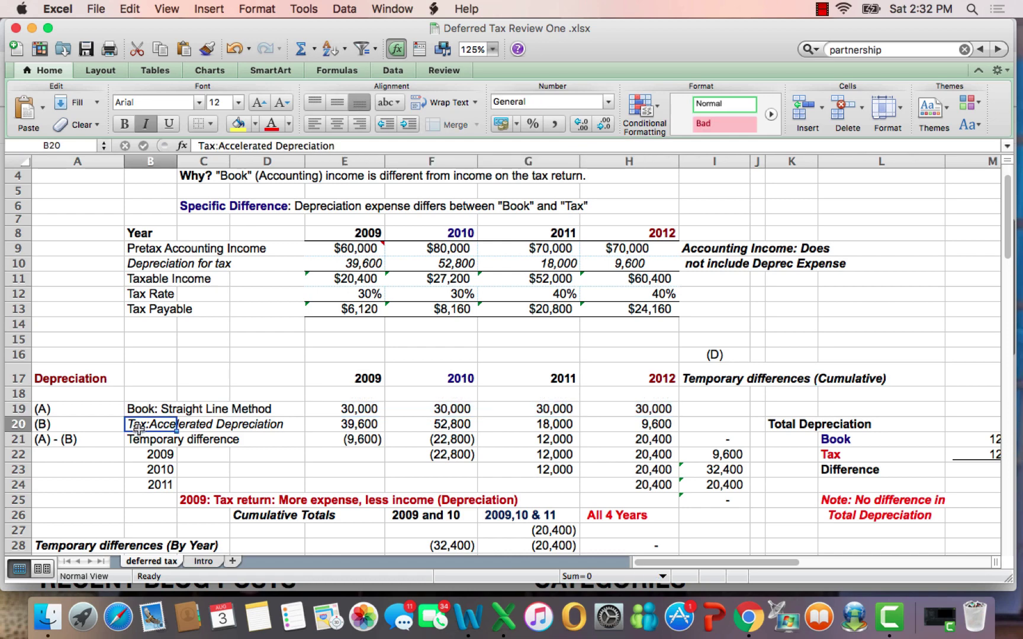
click(353, 424)
click(428, 421)
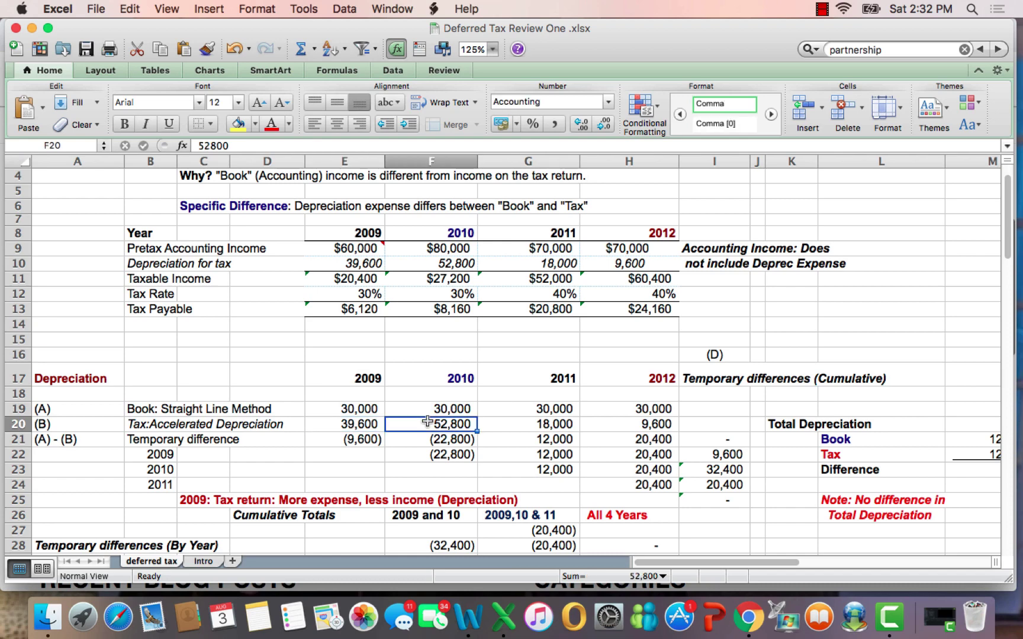
click(559, 424)
click(650, 423)
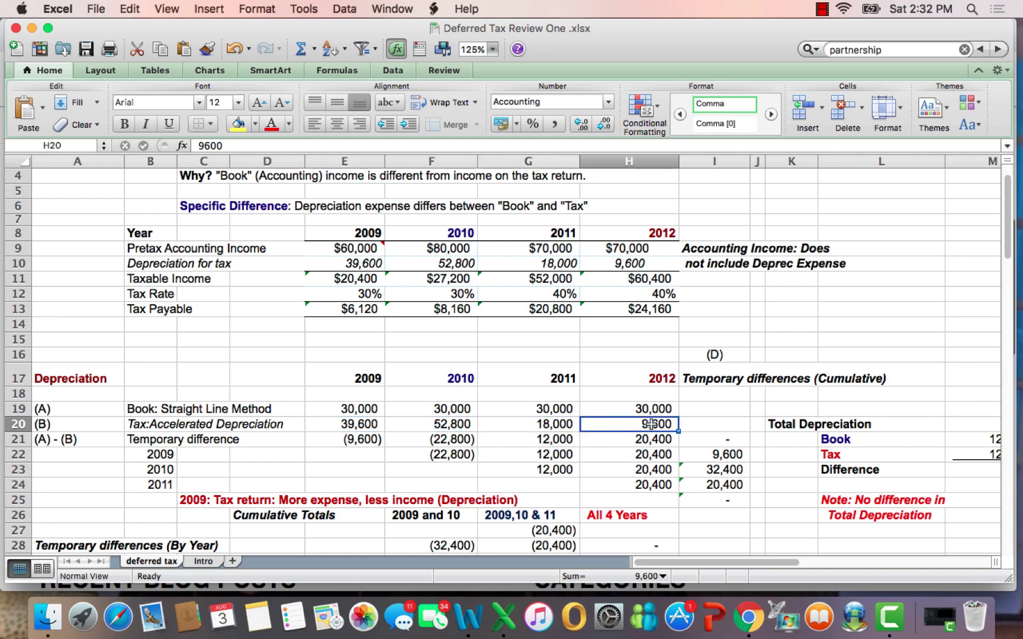
Review the 2009 and 2010 temporary difference formulas (book minus tax), leaving them unchanged.
click(171, 440)
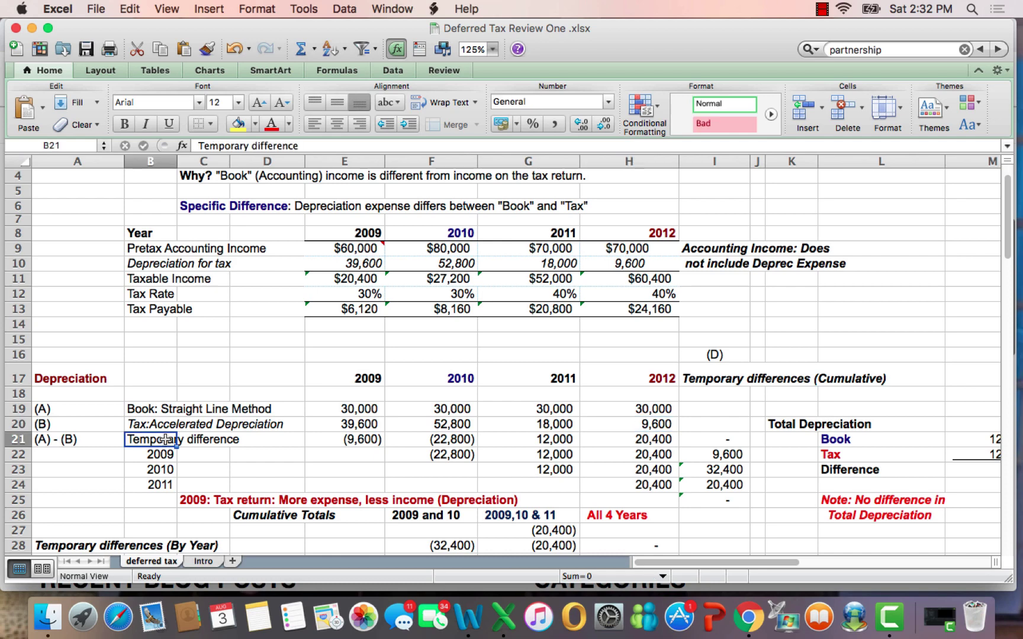
click(342, 440)
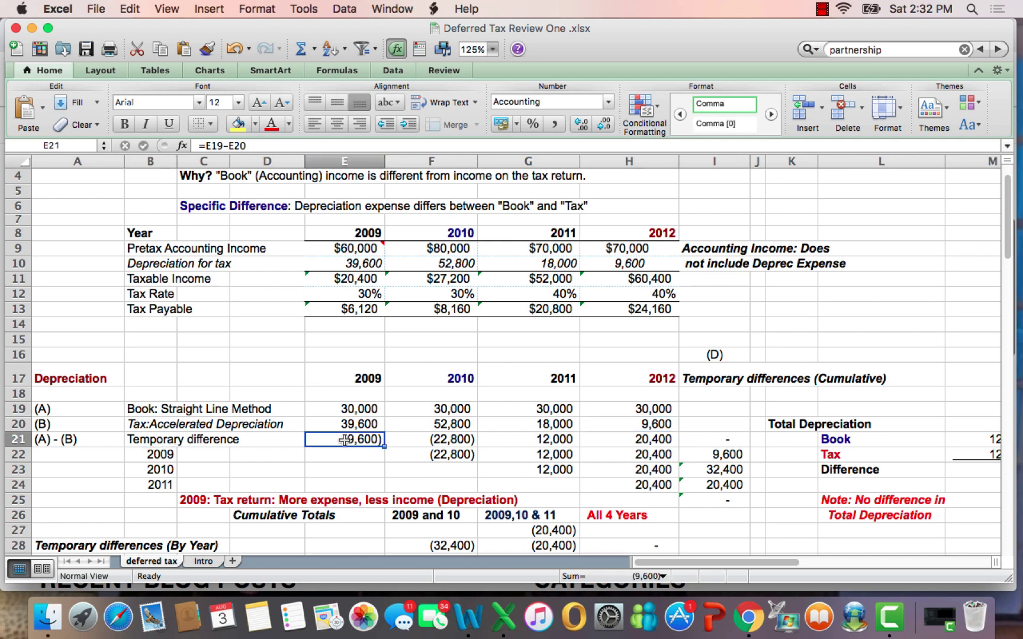
click(221, 145)
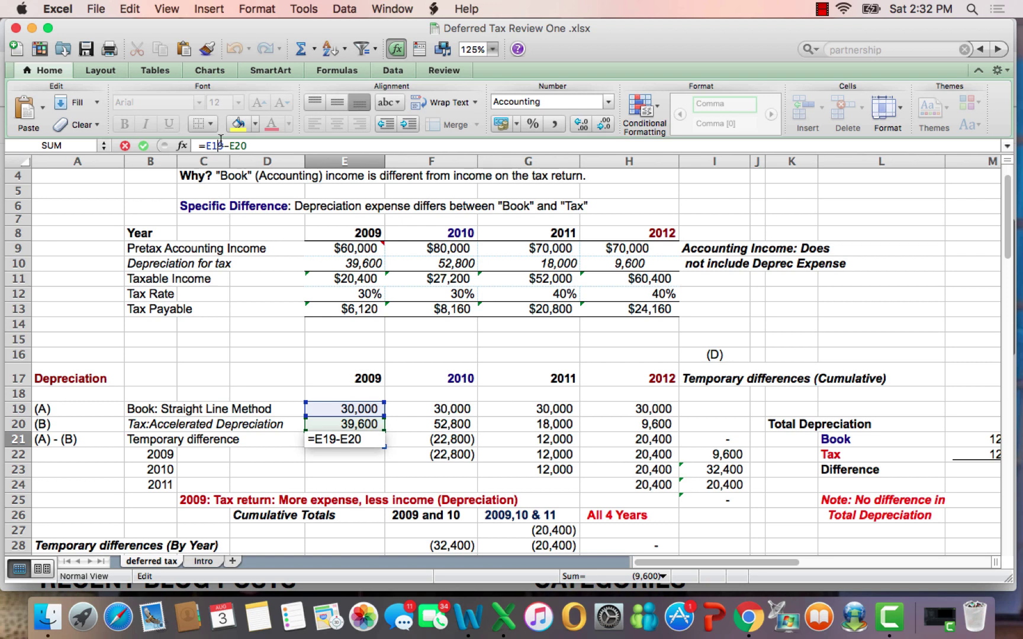
key(Return)
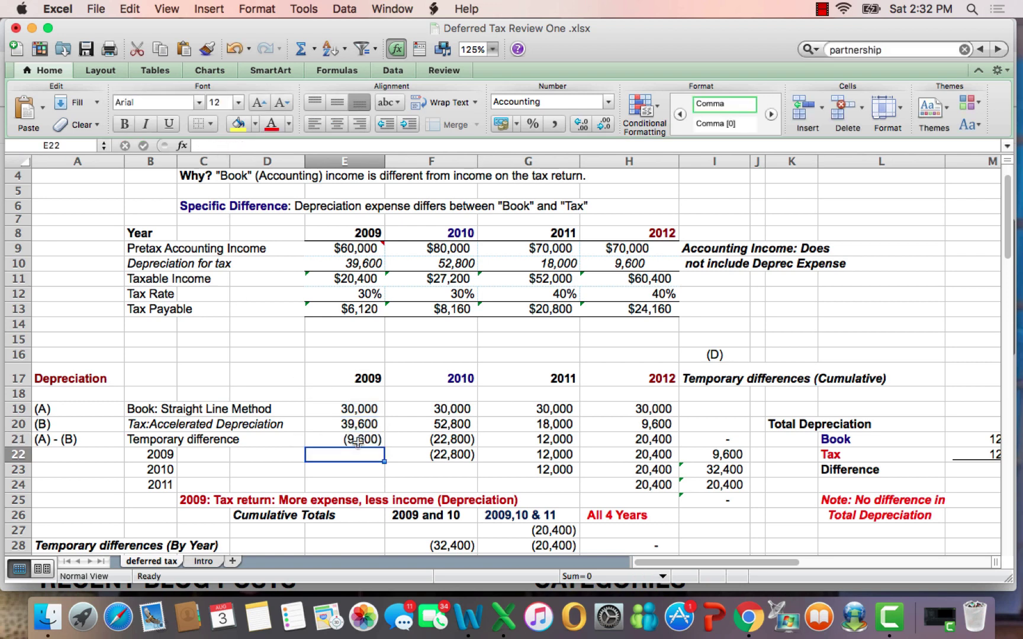
click(454, 439)
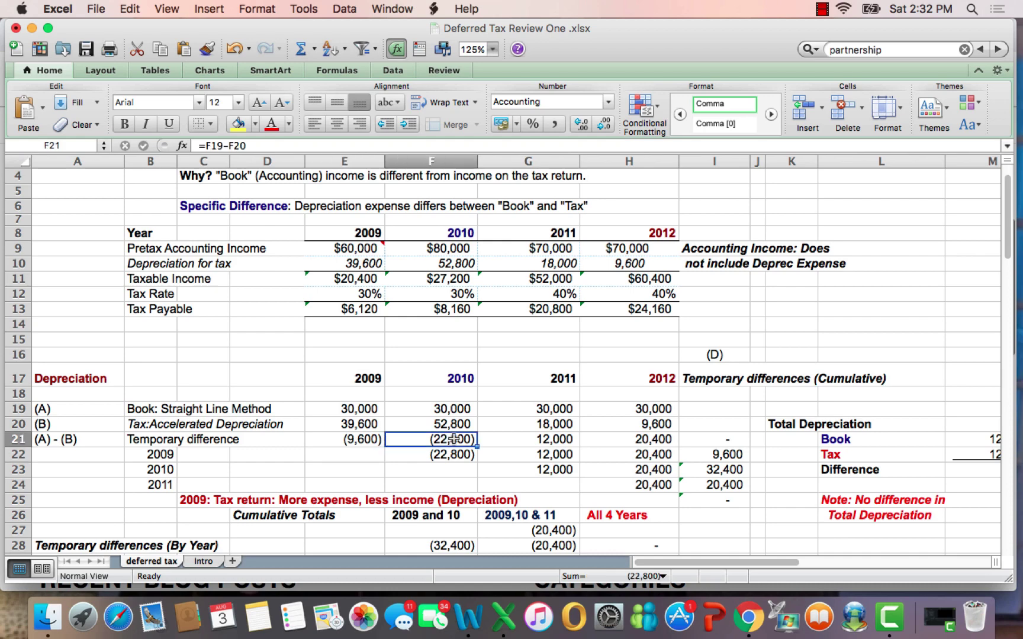
click(216, 145)
key(Return)
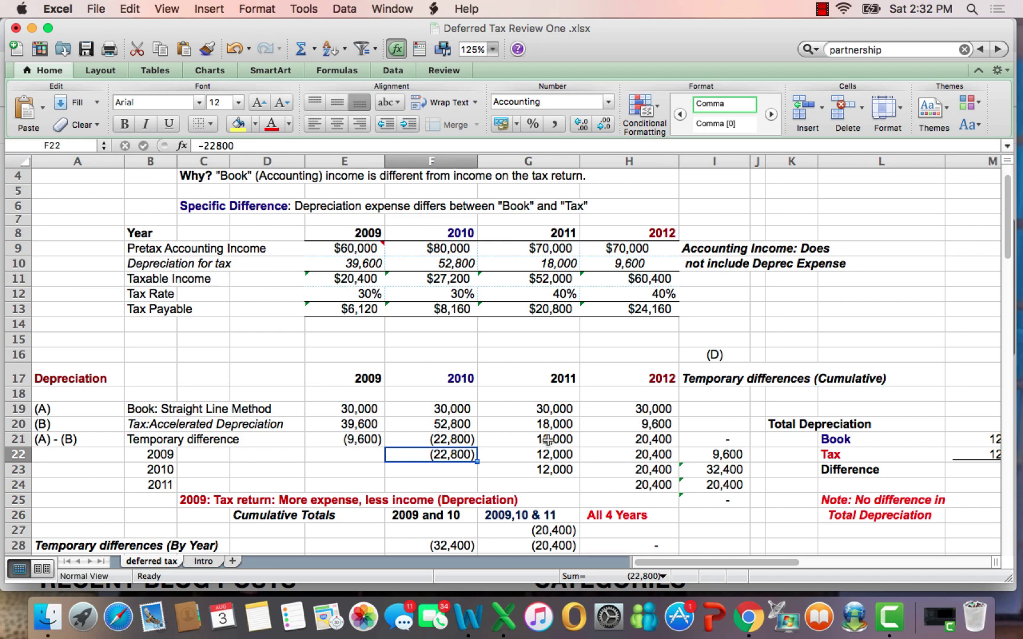
Verify the 2011 book depreciation 30,000 minus tax 18,000 gives 12,000, then inspect 2012's difference.
click(552, 410)
click(553, 425)
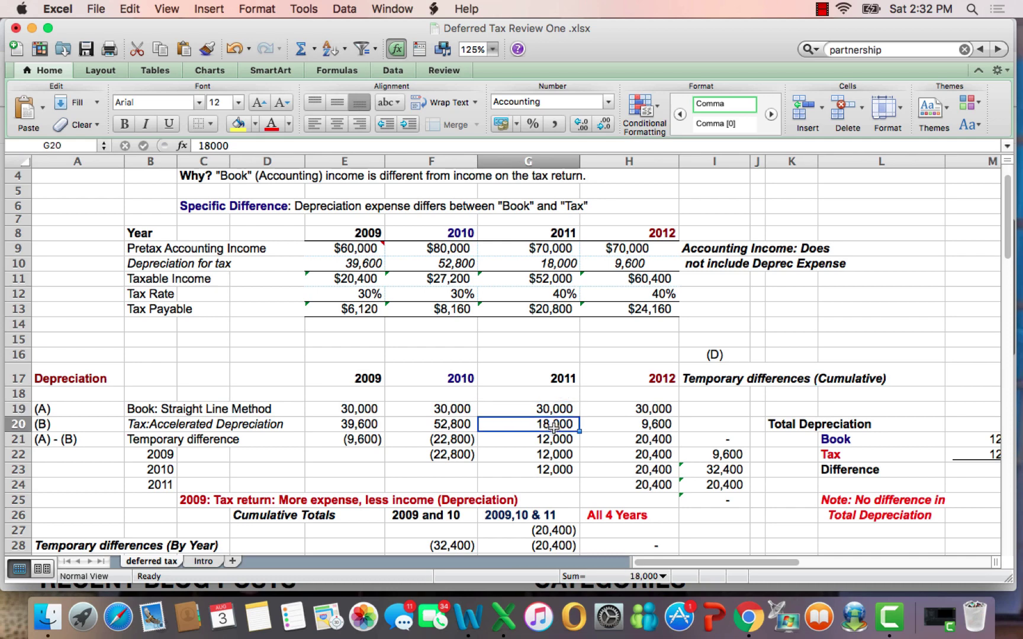
click(566, 439)
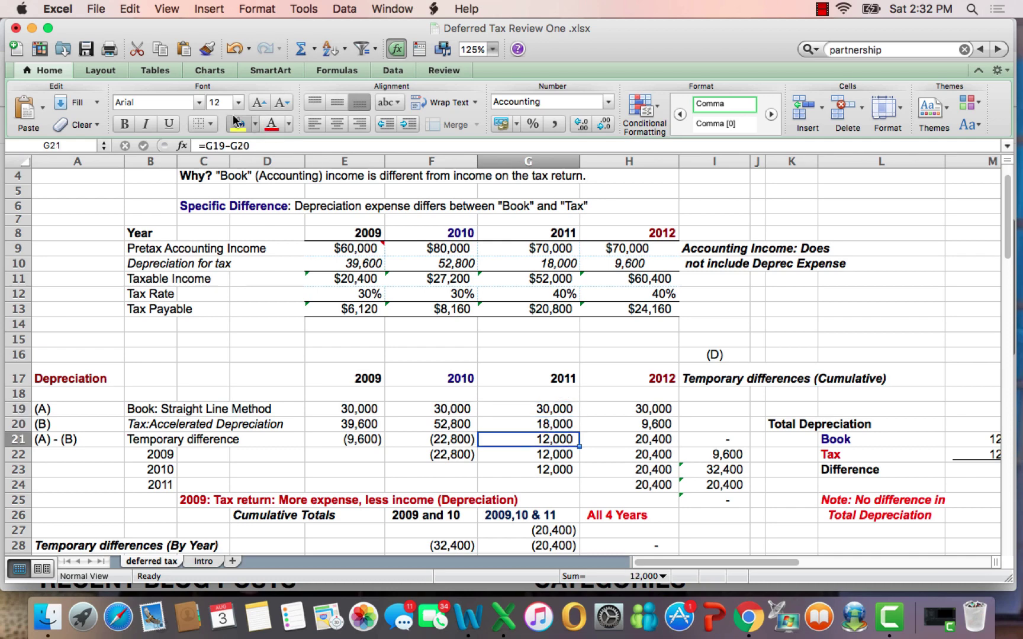
click(224, 147)
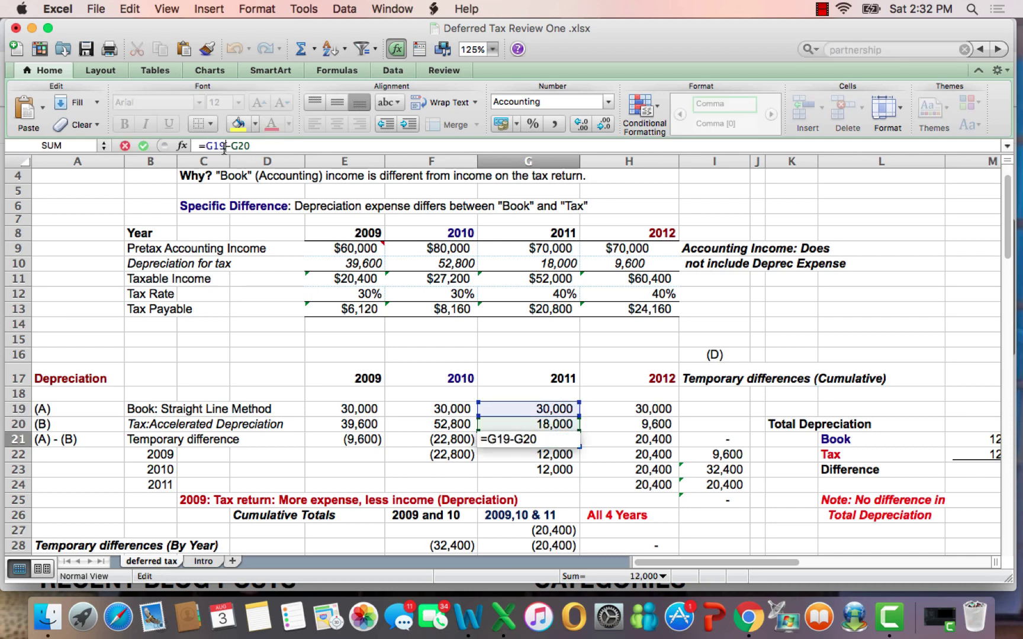
key(Return)
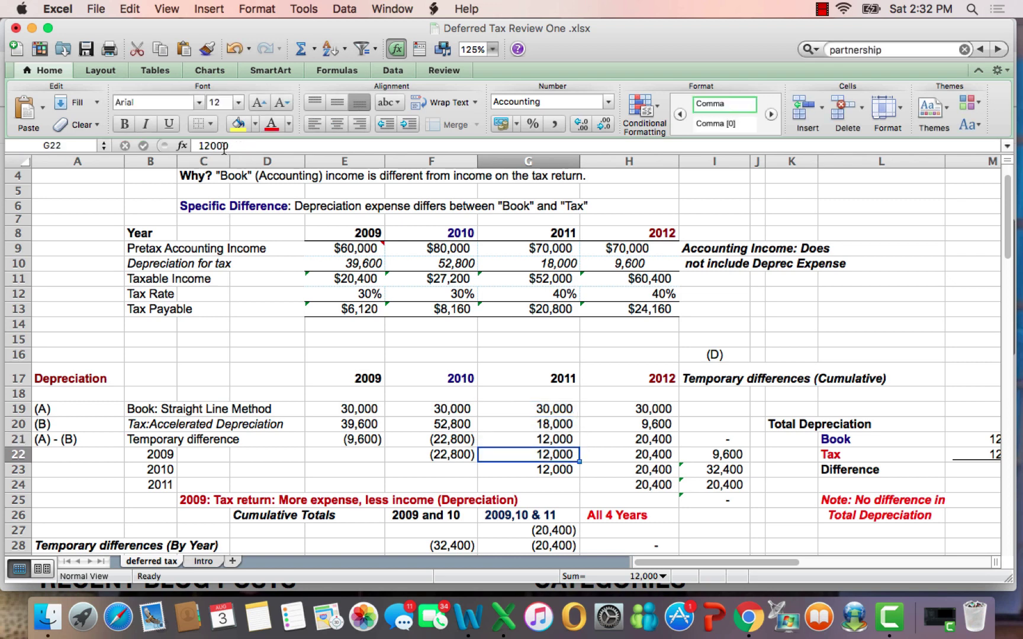
click(554, 438)
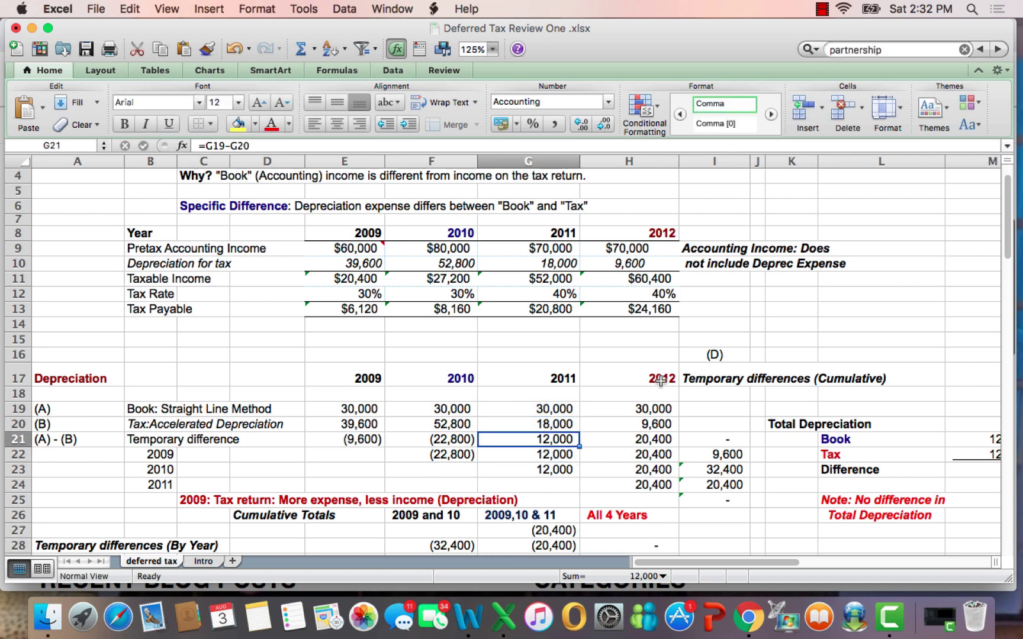
click(656, 440)
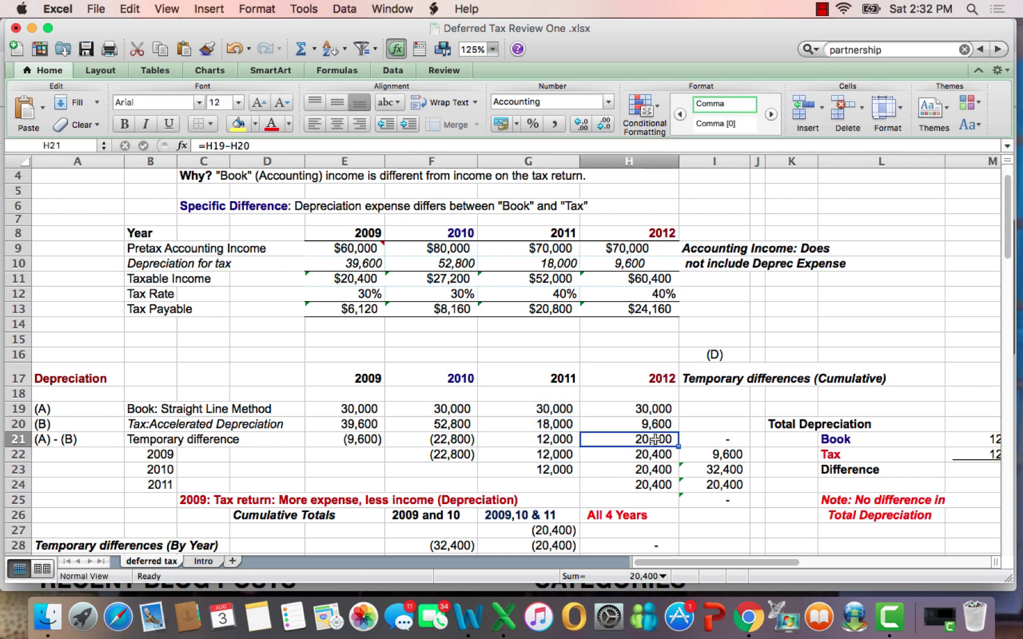
Compare the tax depreciation figures across 2009–2012, starting from 39,600 in 2009.
click(349, 428)
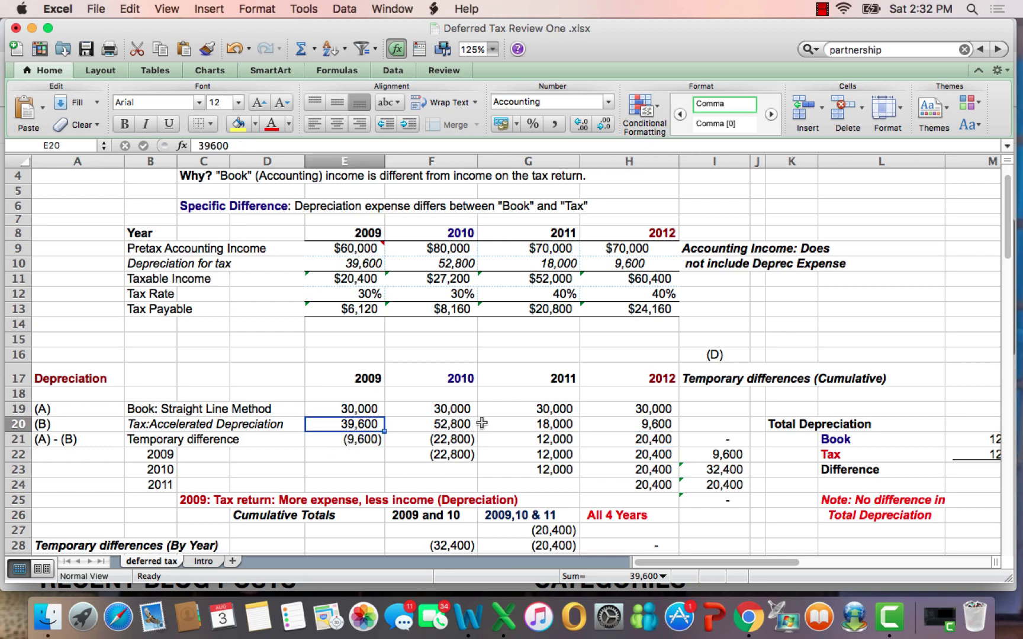
drag(482, 423, 364, 427)
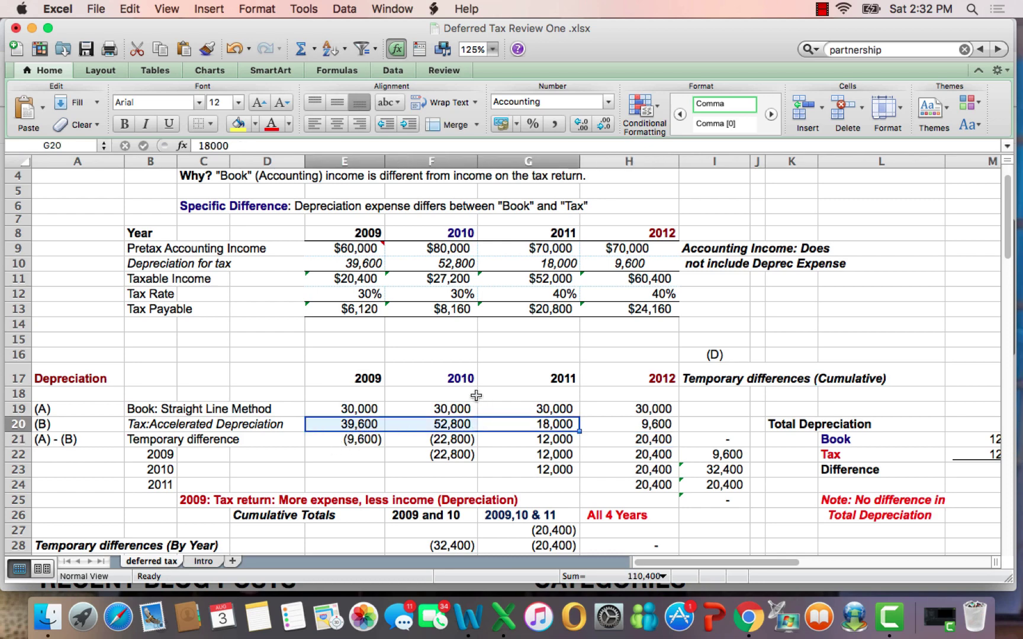
click(622, 356)
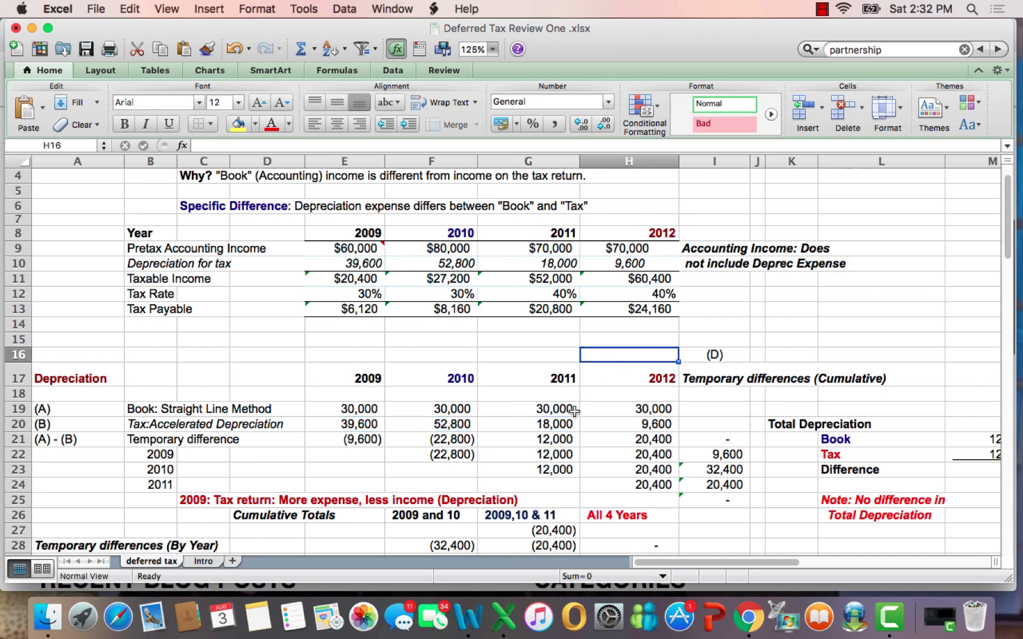
drag(554, 423, 628, 420)
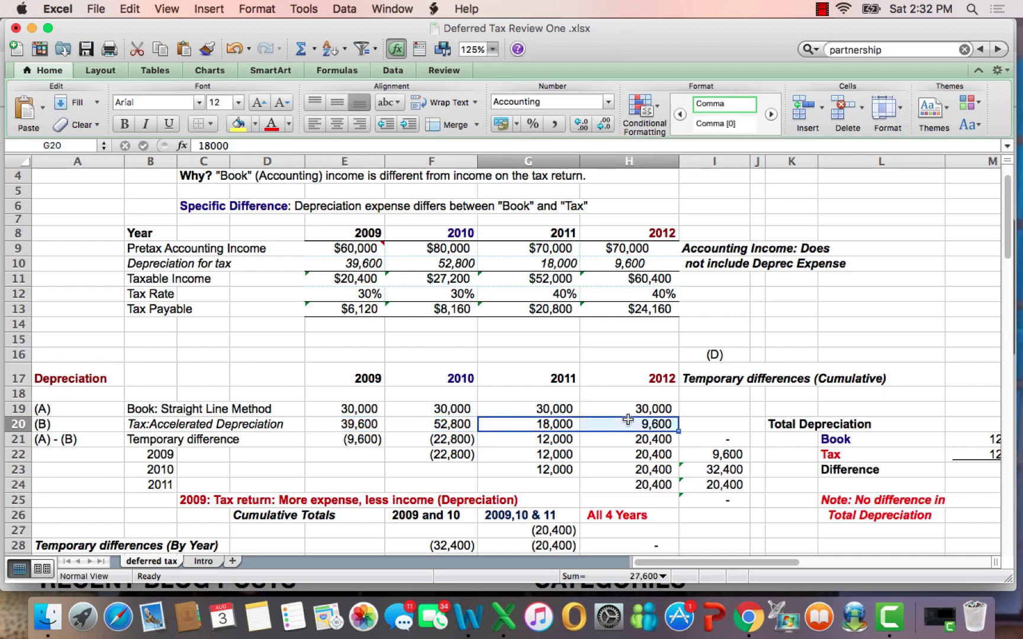
click(927, 370)
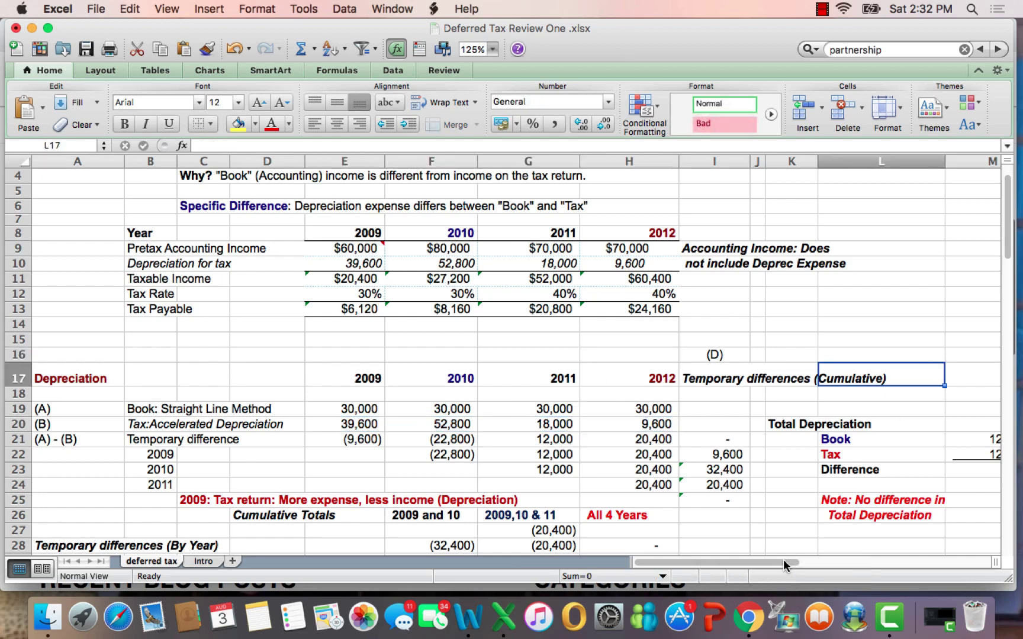
Confirm the Book and Tax total depreciation SUM formulas in M21 and M22 each give 120,000.
drag(783, 560, 803, 559)
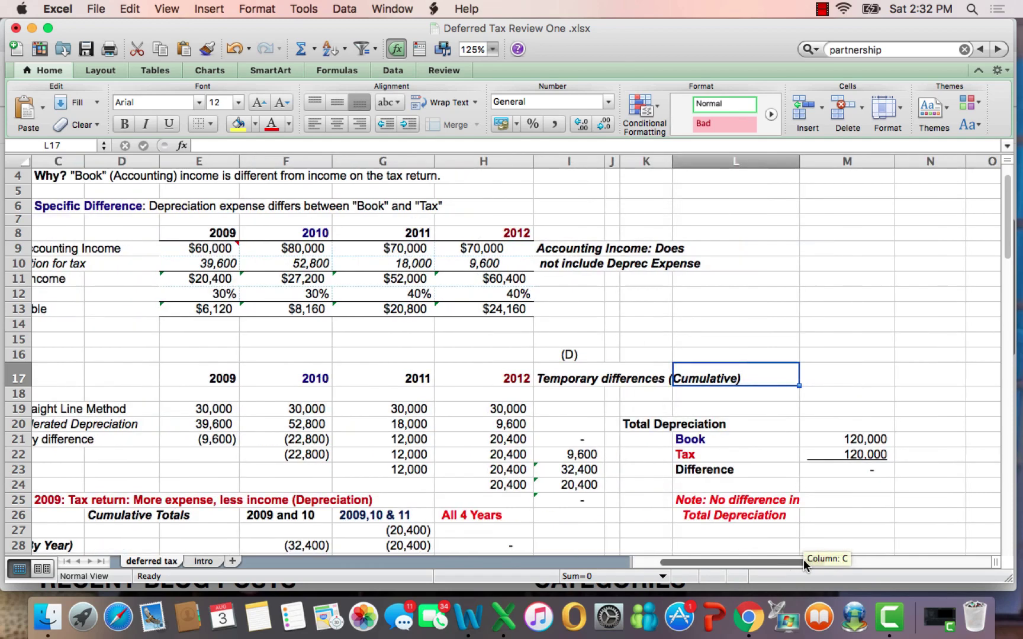
click(822, 440)
click(226, 145)
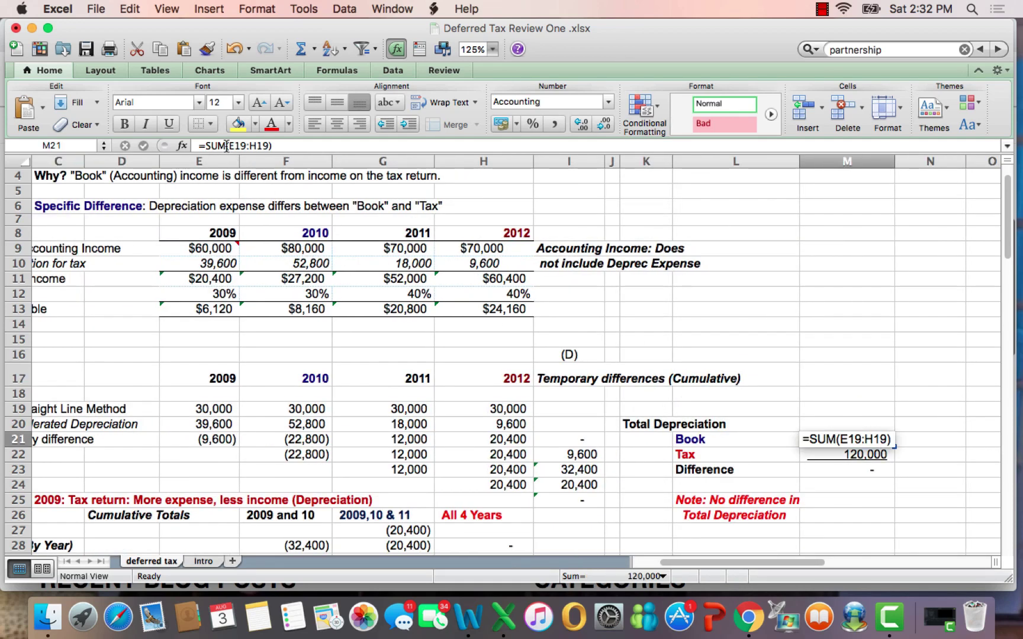
key(Return)
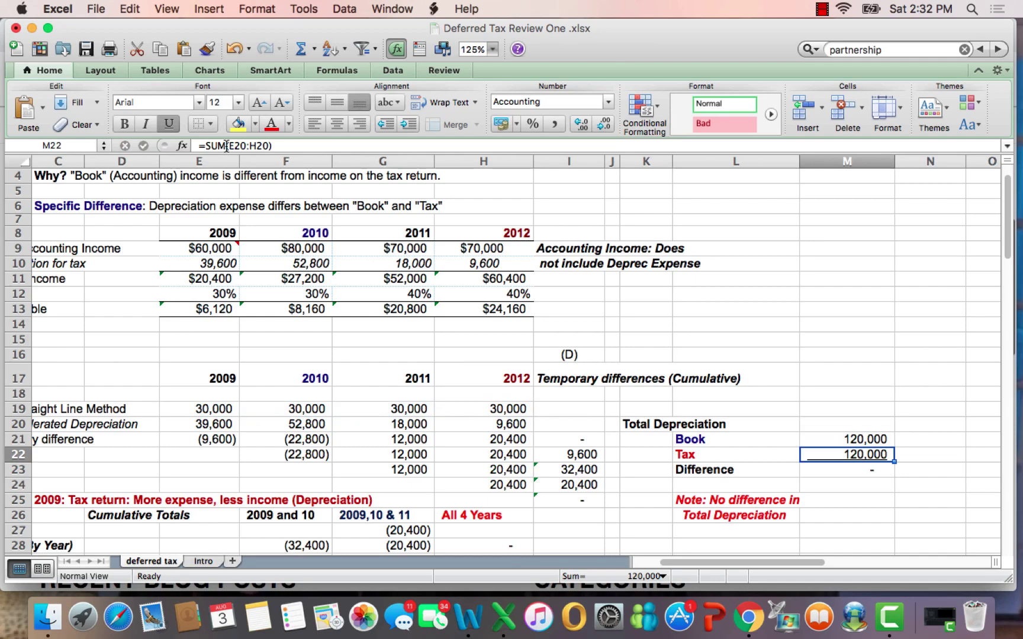
click(226, 145)
key(Return)
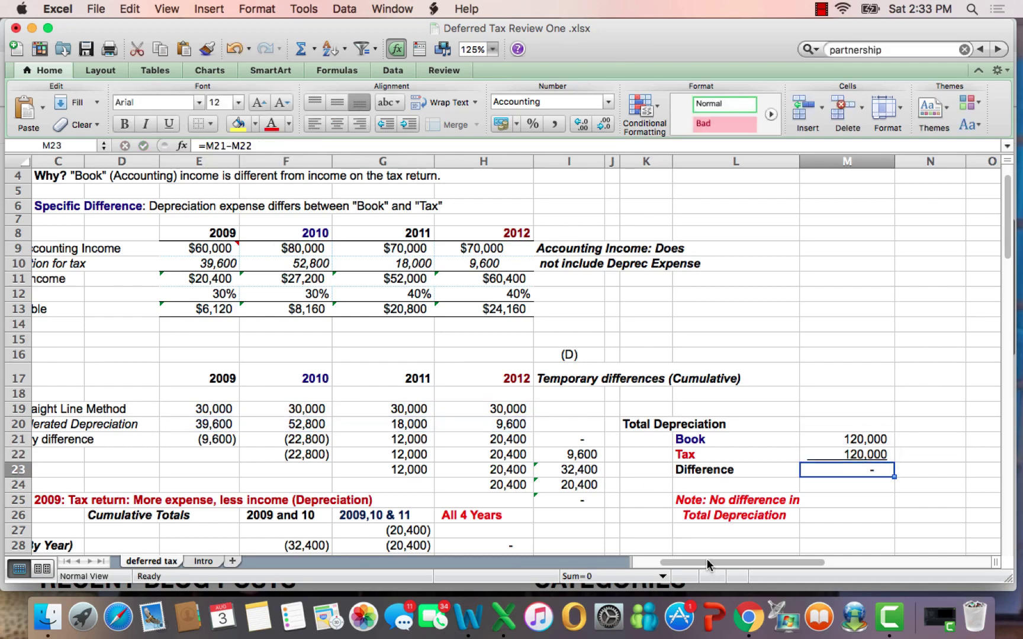
drag(705, 562, 568, 563)
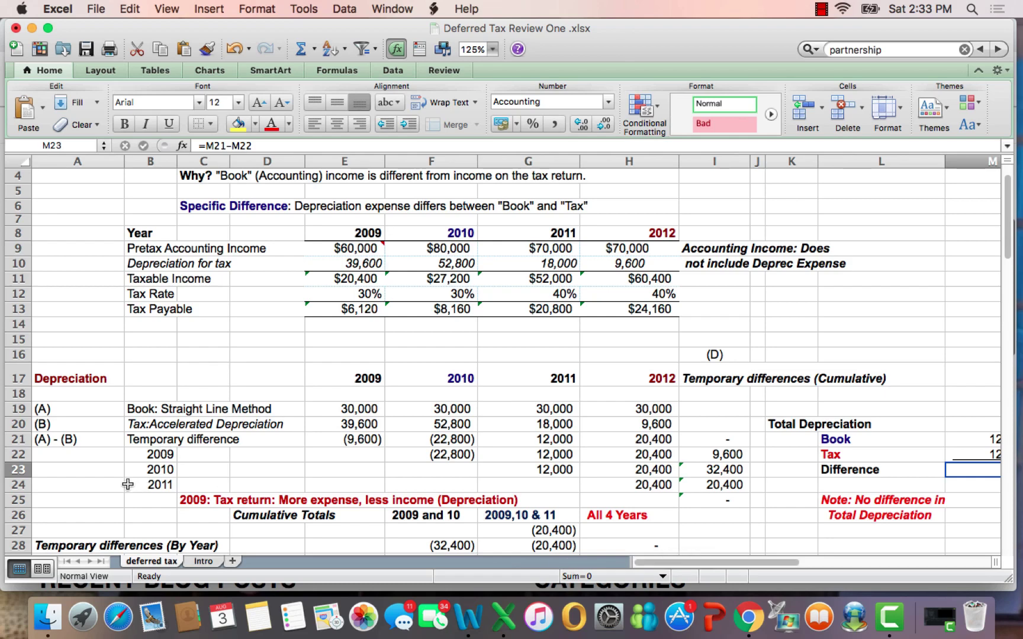
Move down to the Temporary differences (By Year) block and select it.
click(112, 516)
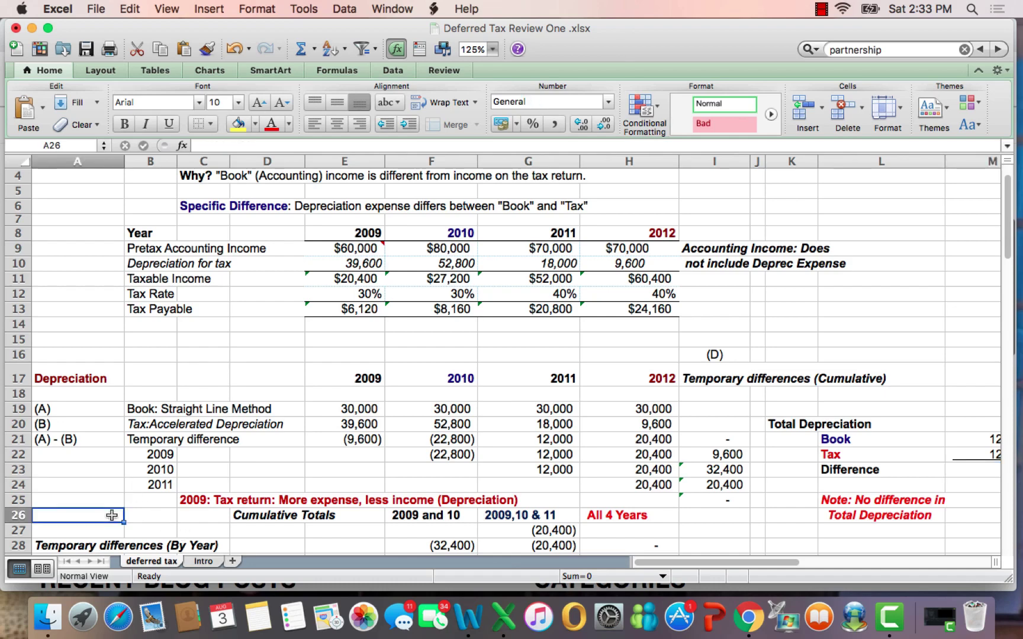
key(Down)
key(Down)
key(Down)
key(Down)
key(Down)
key(Down)
key(Down)
key(Down)
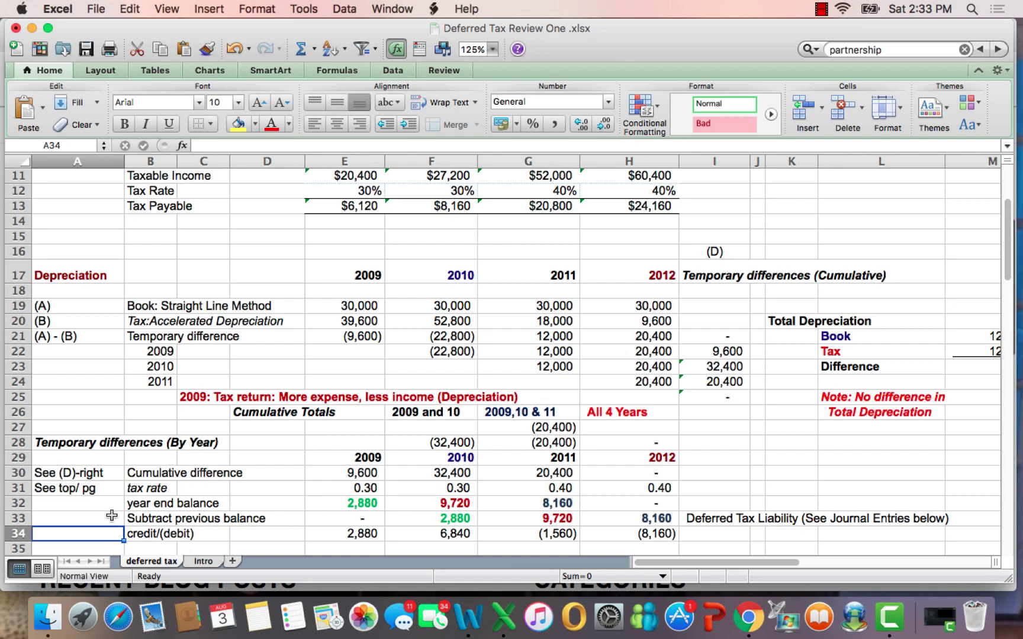
key(Down)
key(Down)
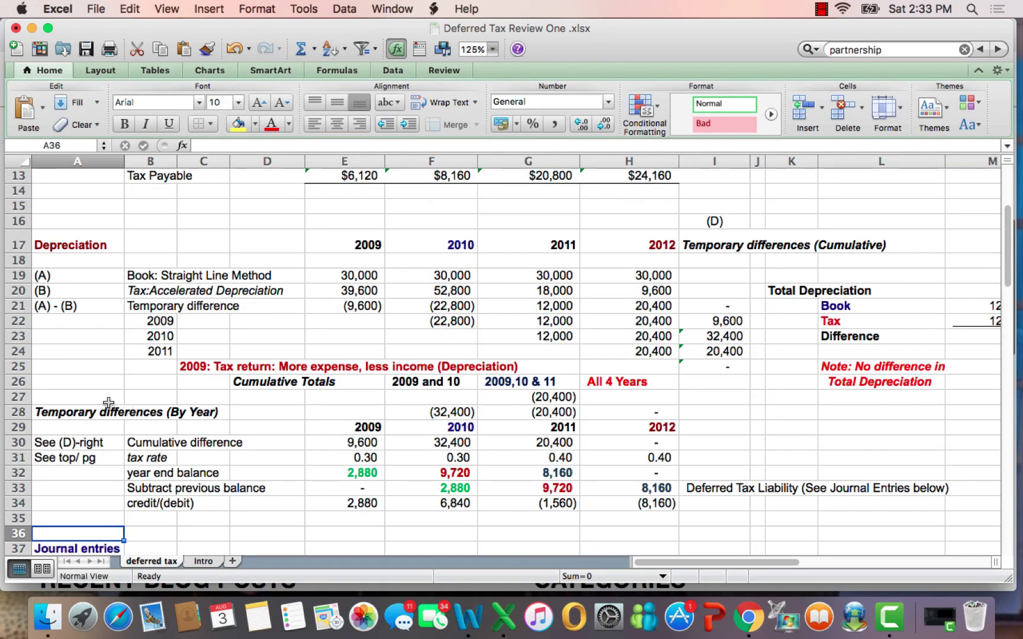
drag(108, 403, 710, 548)
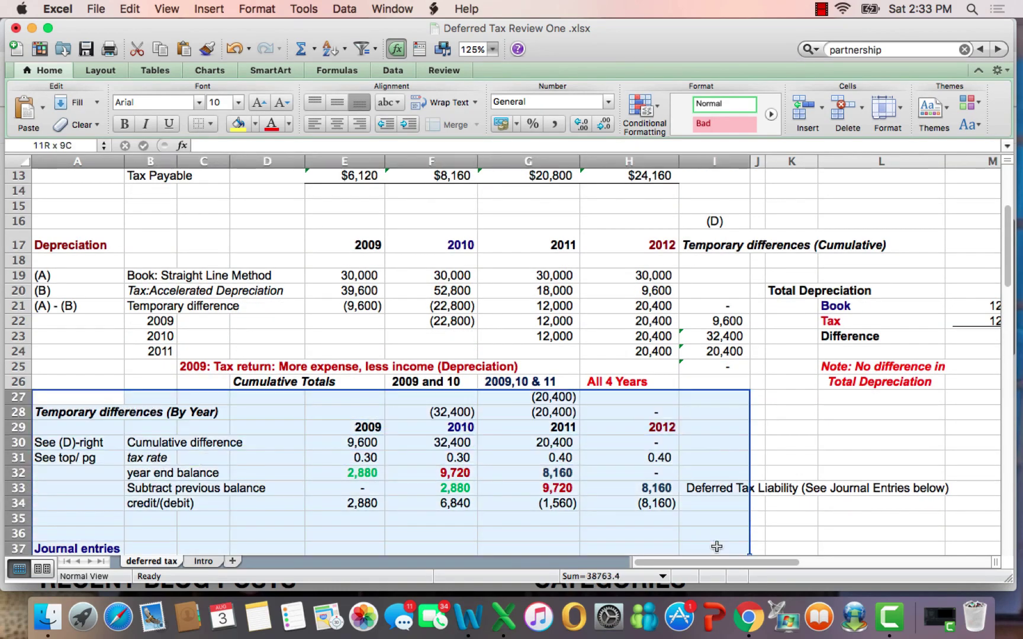
Check the 2009 cumulative difference of 9,600 and the 0.30 tax rates for 2009–2012.
click(140, 436)
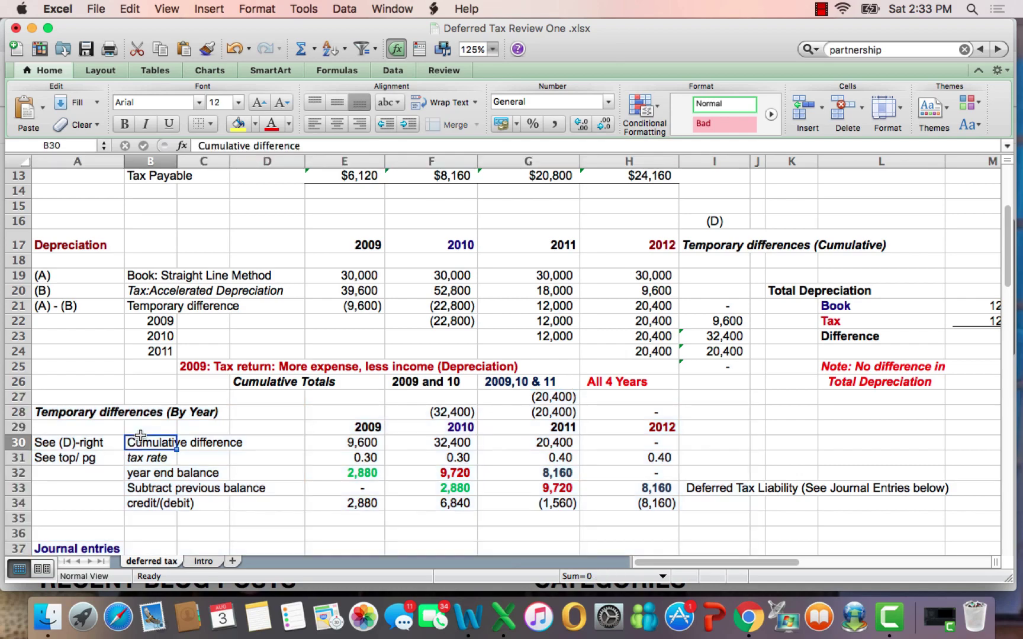
click(328, 439)
click(412, 451)
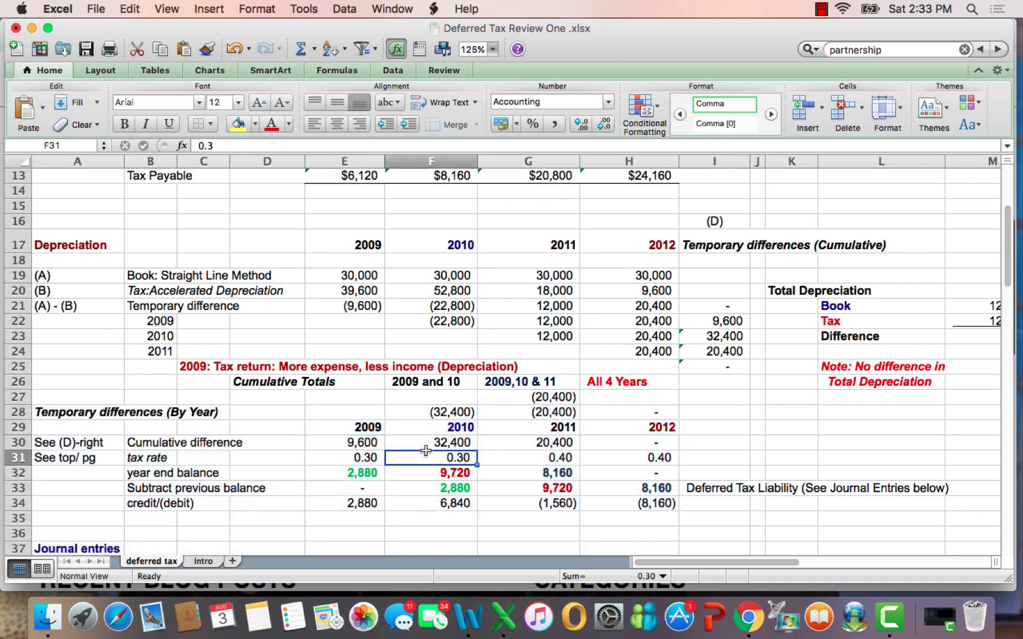
drag(320, 456, 597, 451)
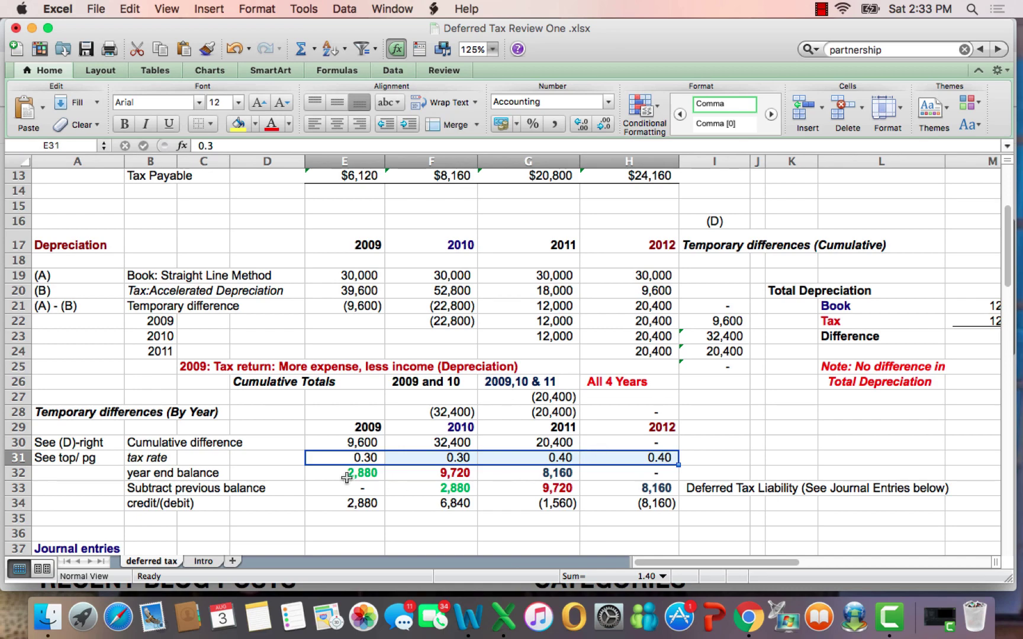
click(928, 441)
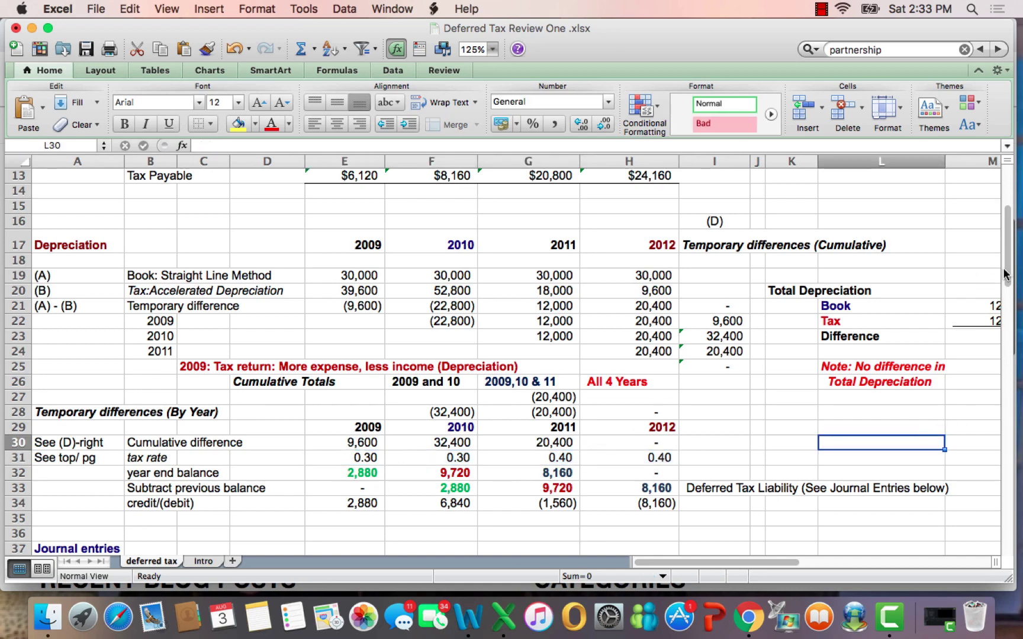
drag(1005, 274, 1006, 172)
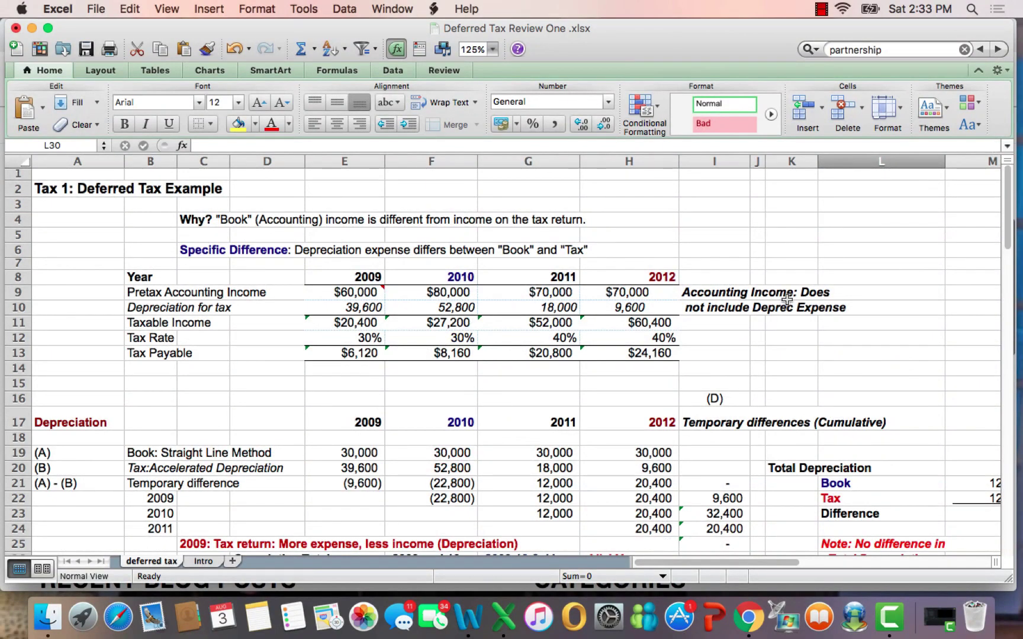
Bring Chrome forward and switch to the Conference Room tab.
click(752, 629)
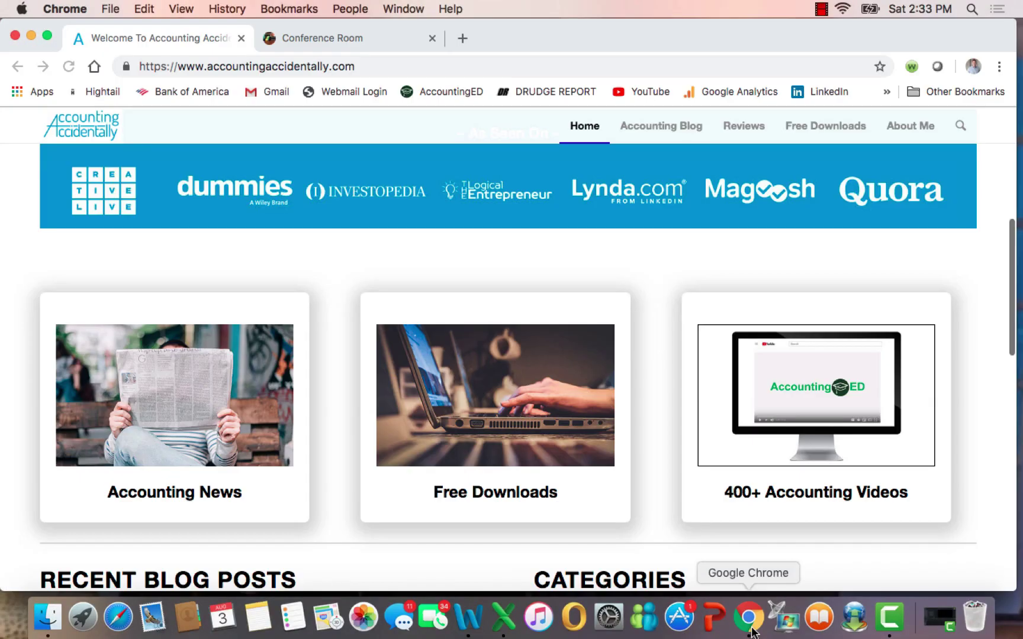
click(330, 39)
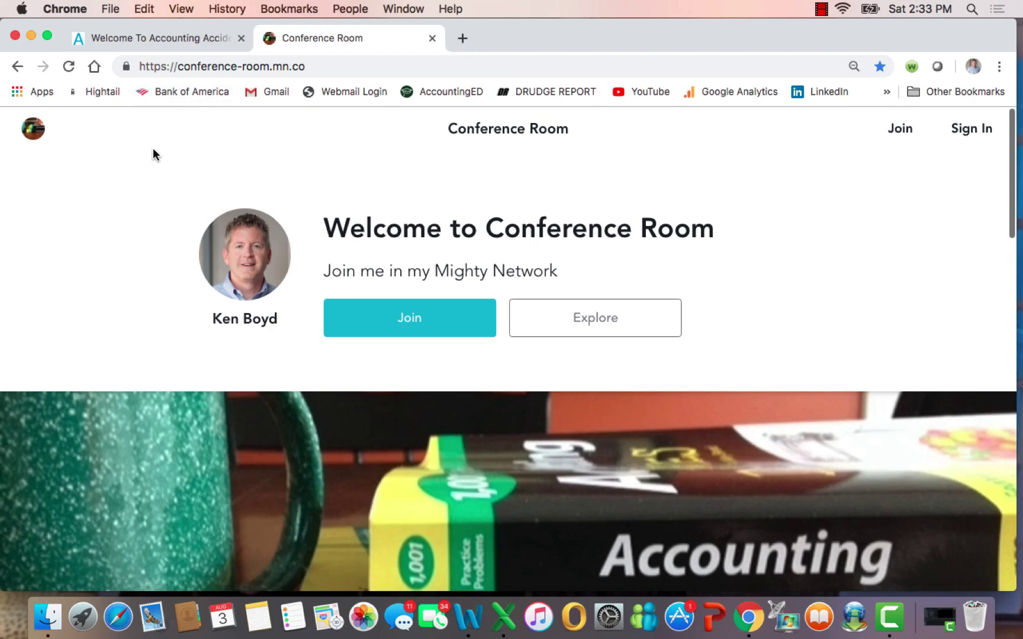
Explore the Conference Room community and browse its Courses list of $24.99 accounting courses.
click(613, 322)
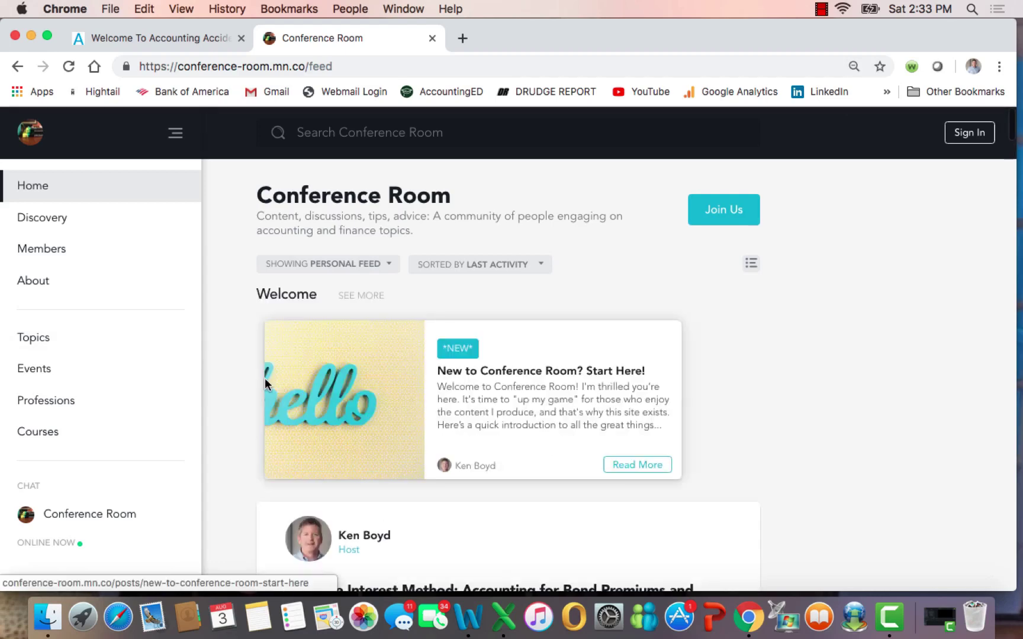
click(35, 435)
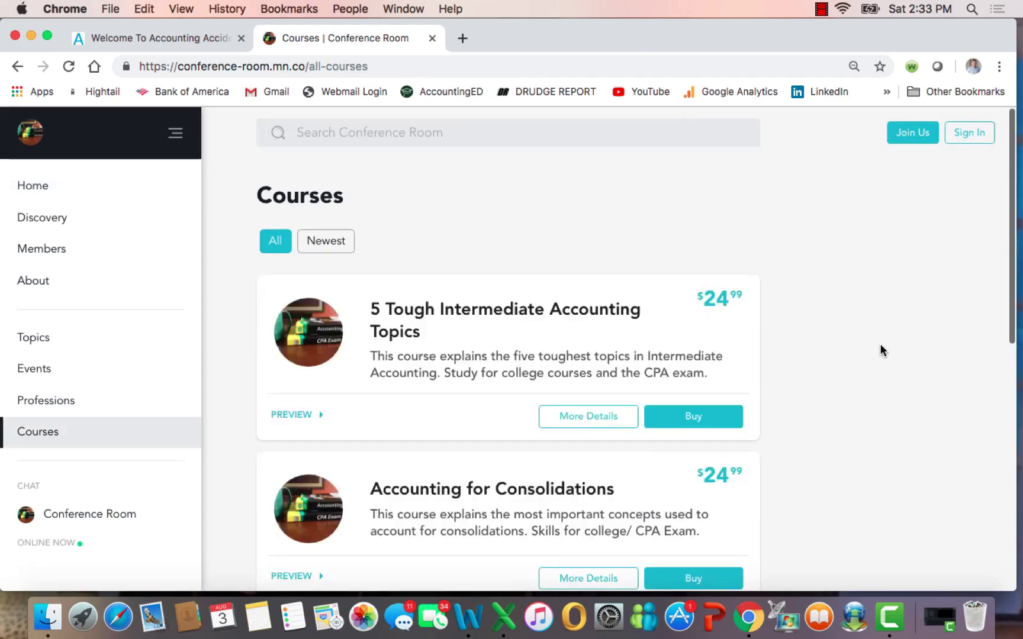
scroll(881, 350, down, 4)
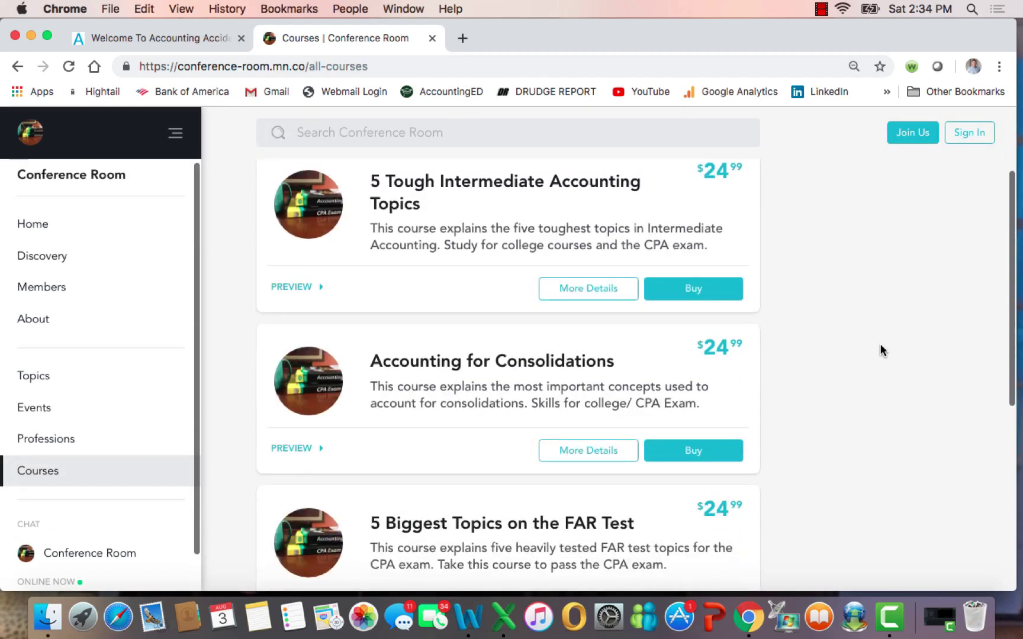
scroll(881, 350, up, 4)
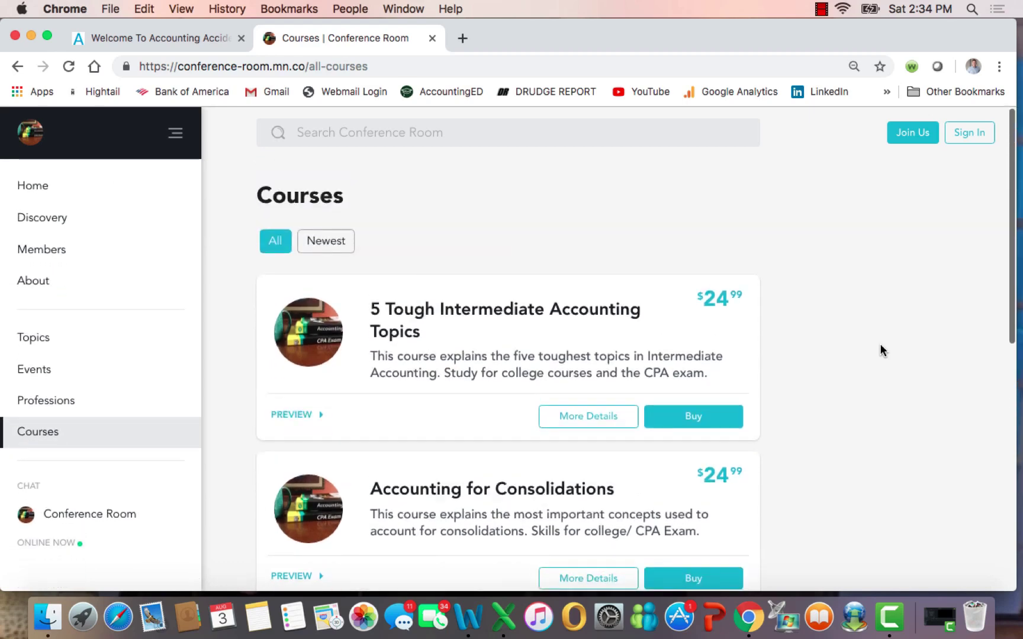
click(821, 9)
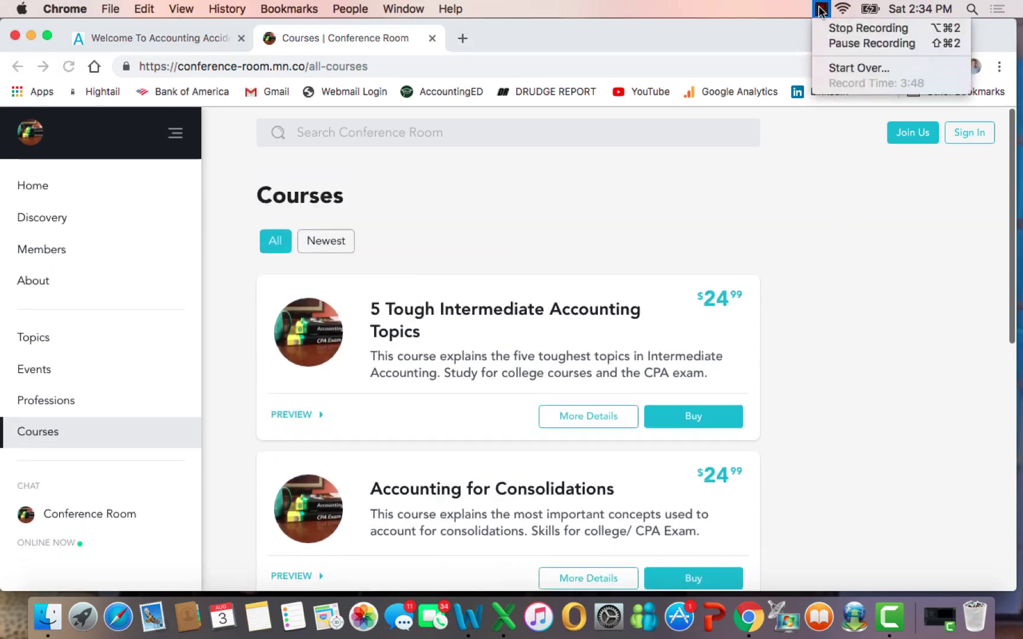